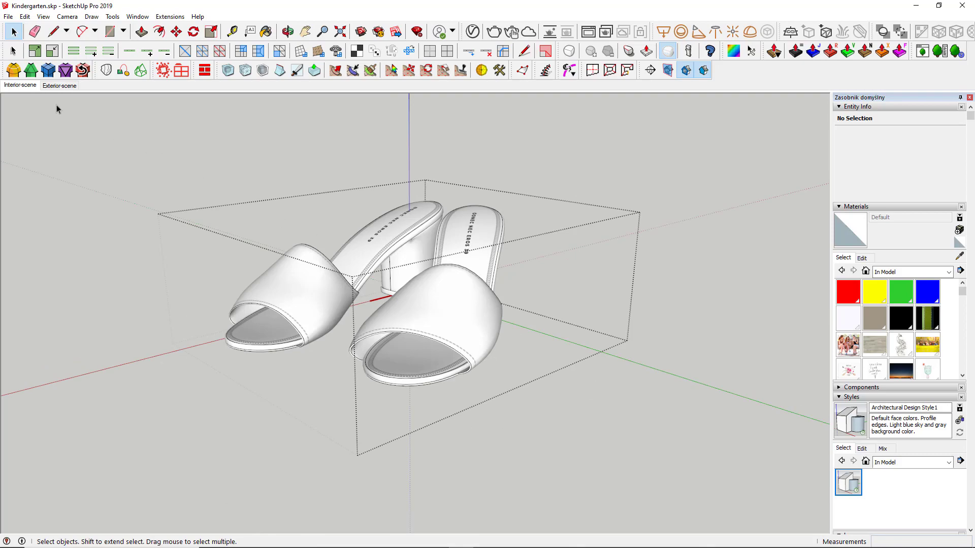
View the kindergarten model's Interior-scene and Exterior-scene
click(29, 86)
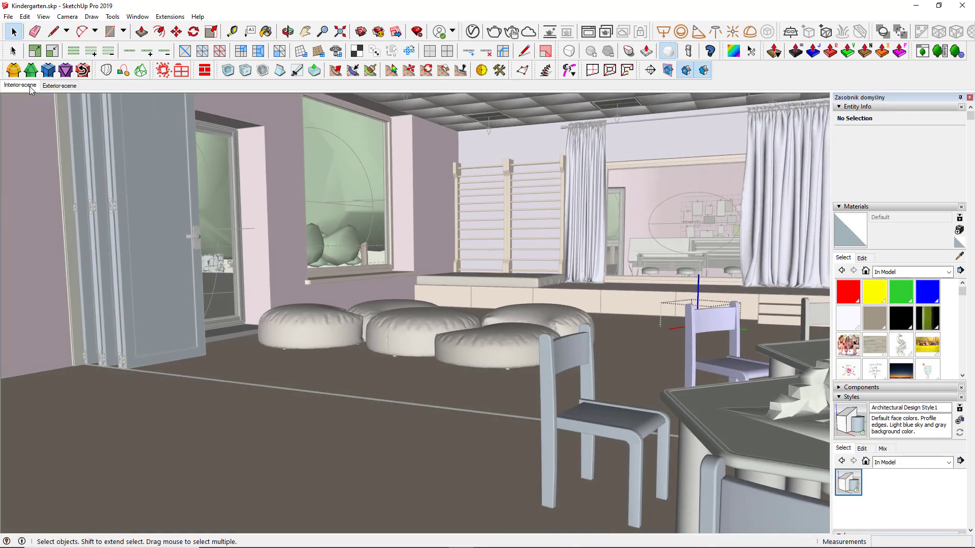
click(59, 86)
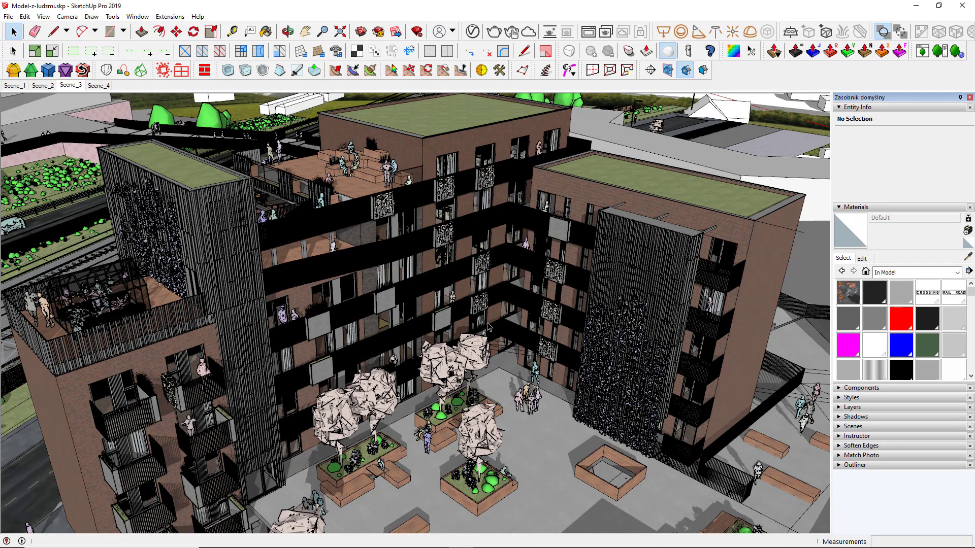
Turn off Profiles and Extension in the edge settings of the Shaded with textures style
scroll(468, 317, up, 1)
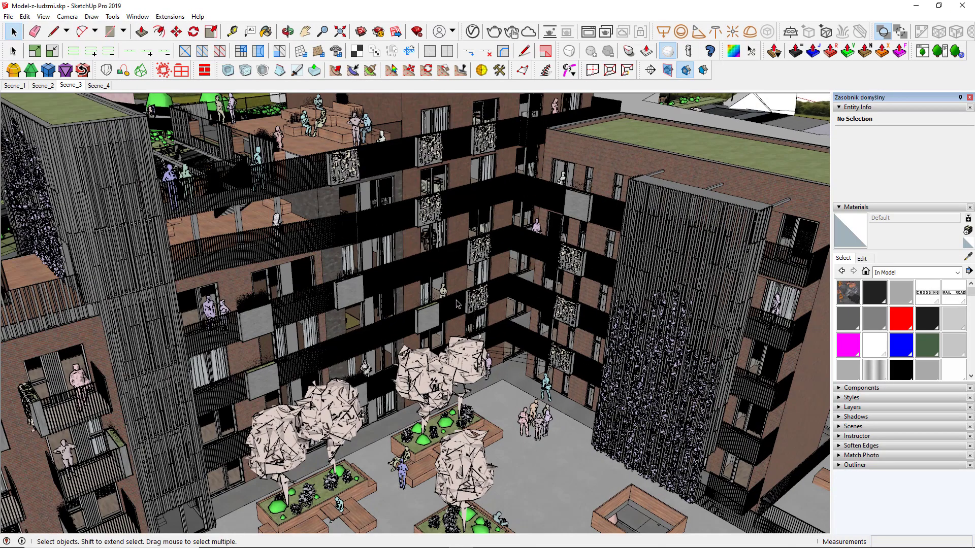
scroll(457, 303, up, 2)
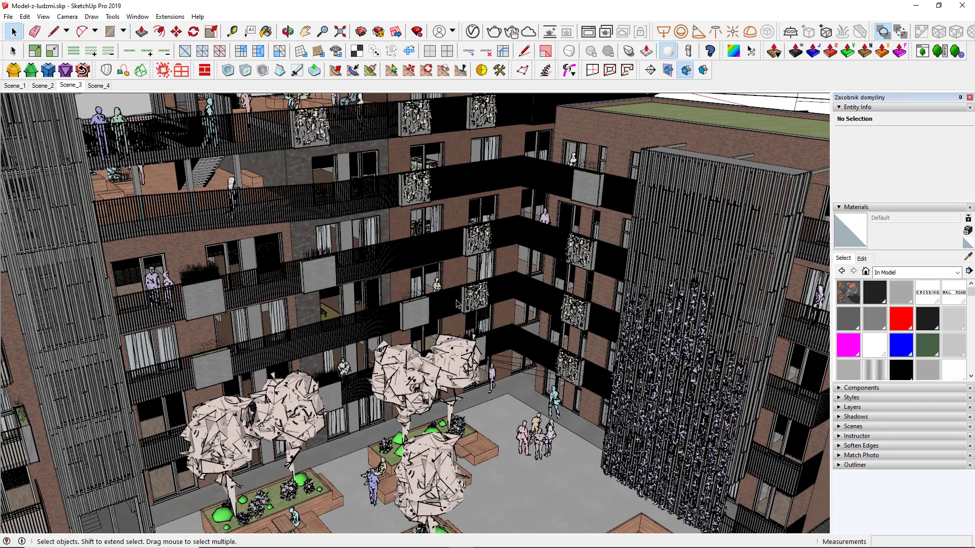
scroll(422, 263, up, 2)
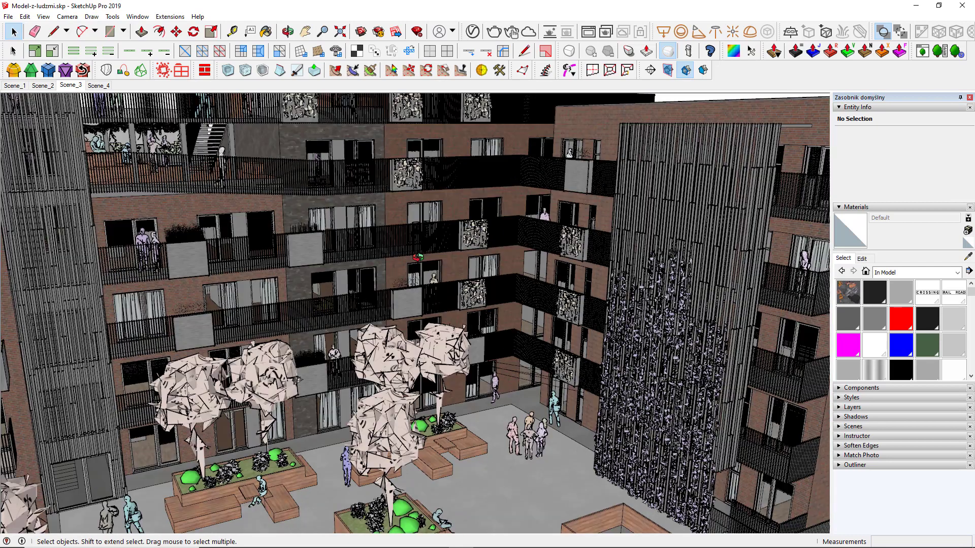
click(852, 398)
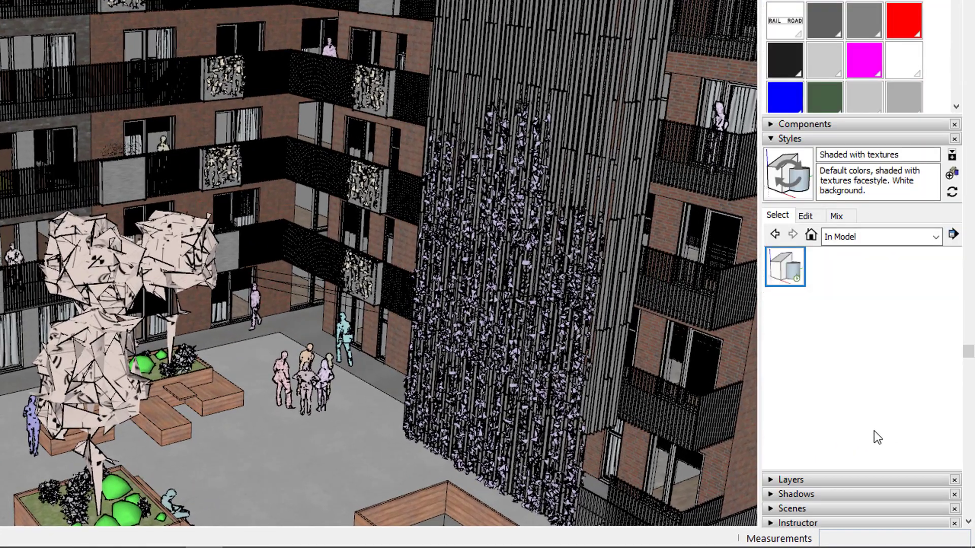
click(805, 218)
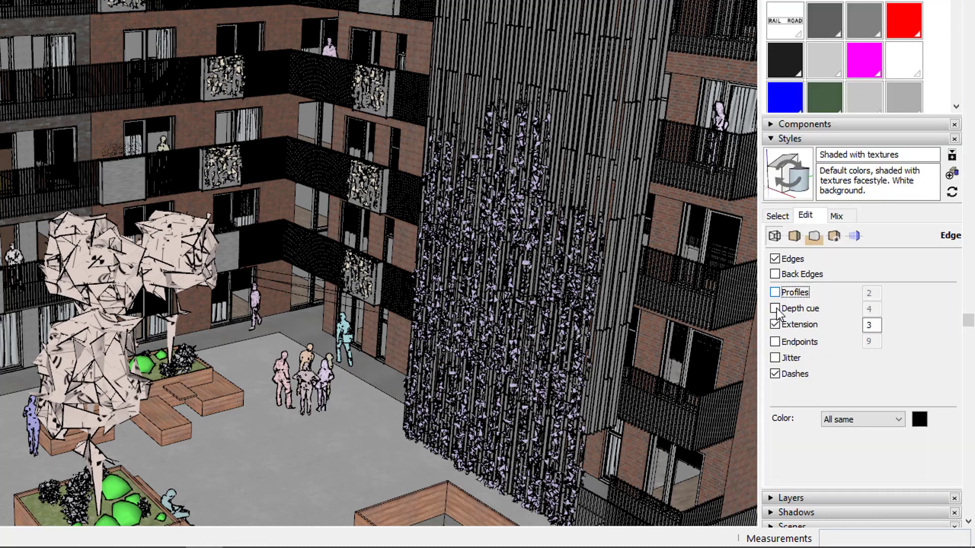
click(775, 325)
Turn off the shadow display in the courtyard building model
scroll(792, 386, down, 2)
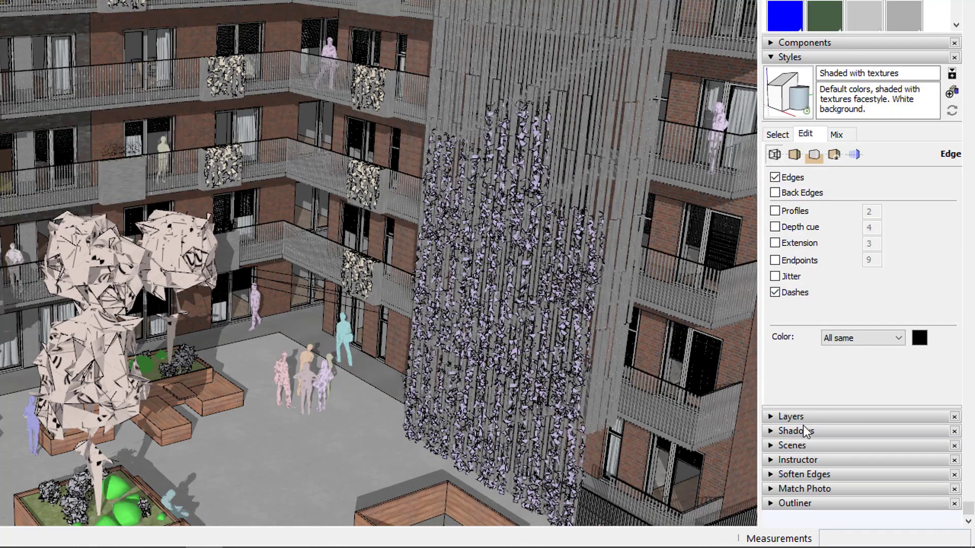
click(796, 432)
scroll(843, 375, down, 2)
click(774, 359)
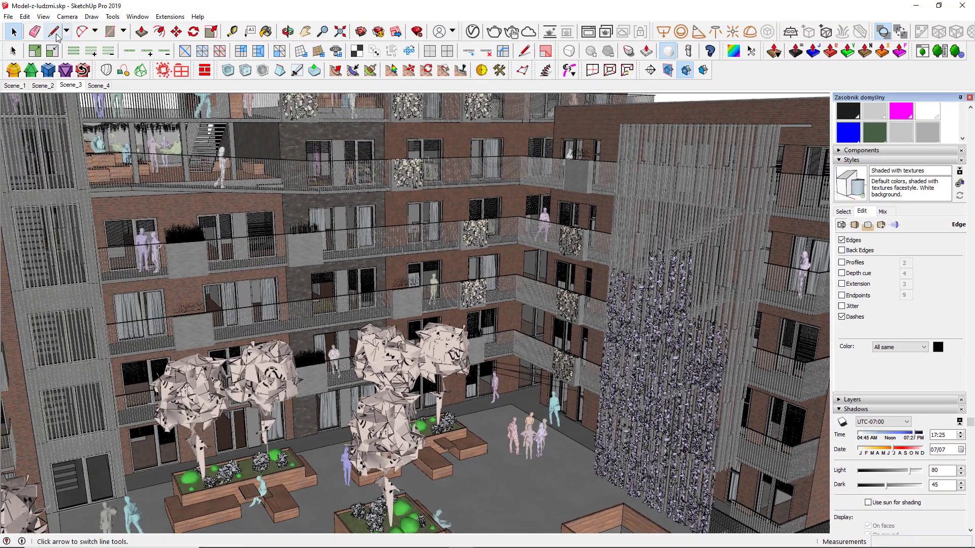
click(43, 16)
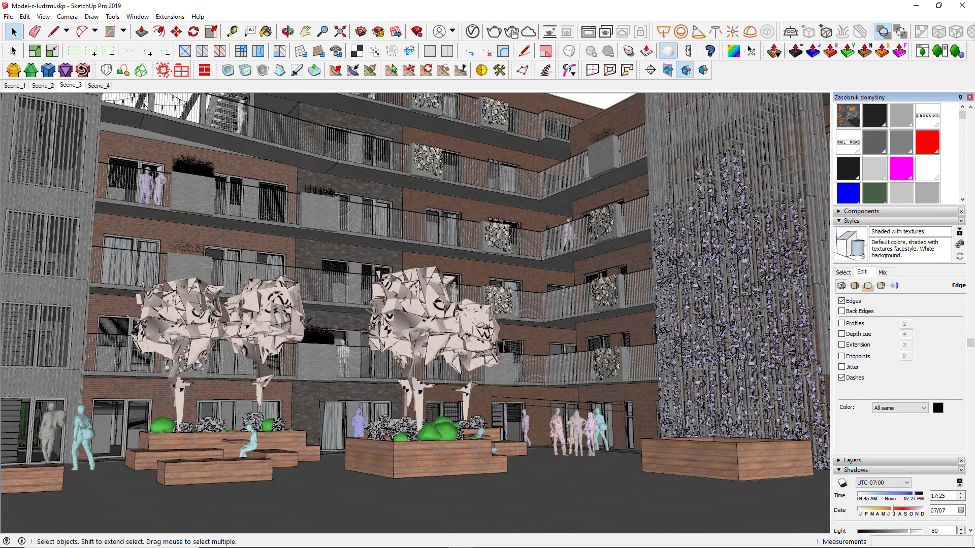
Try the Brush Strokes on Canvas style on the courtyard model and switch back to Shaded with textures
click(843, 273)
click(841, 305)
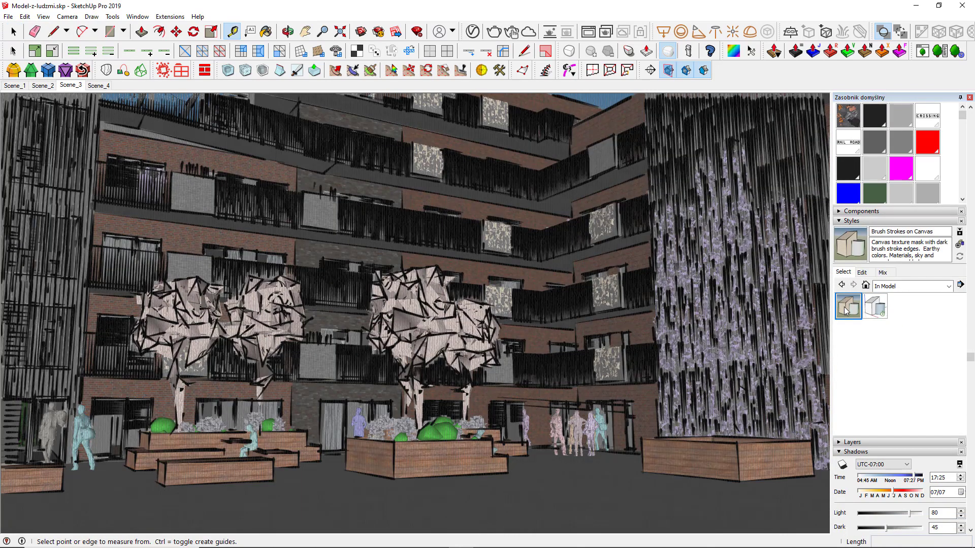
click(881, 312)
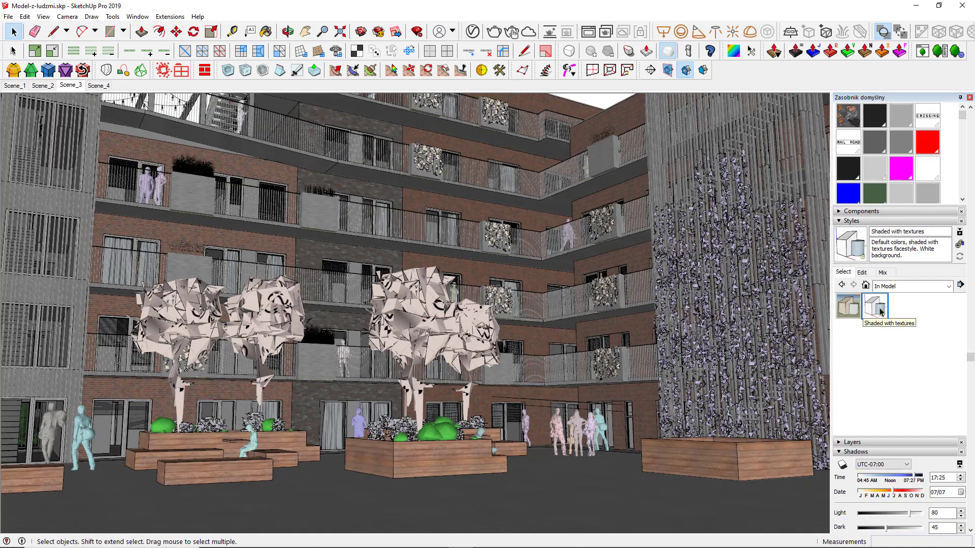
middle_drag(451, 318, 634, 481)
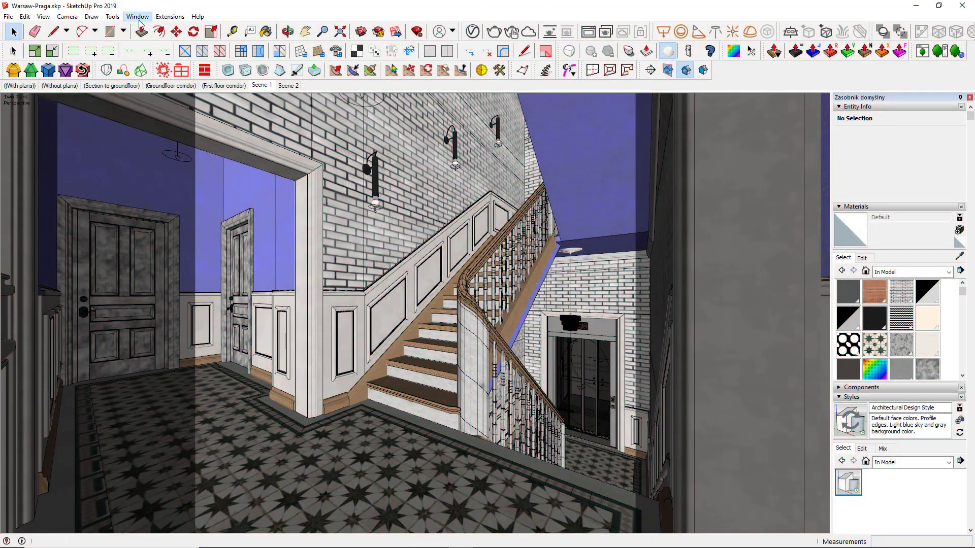
Show the Outliner in the default tray and look through the staircase model's components and groups
click(140, 20)
mouse_move(157, 30)
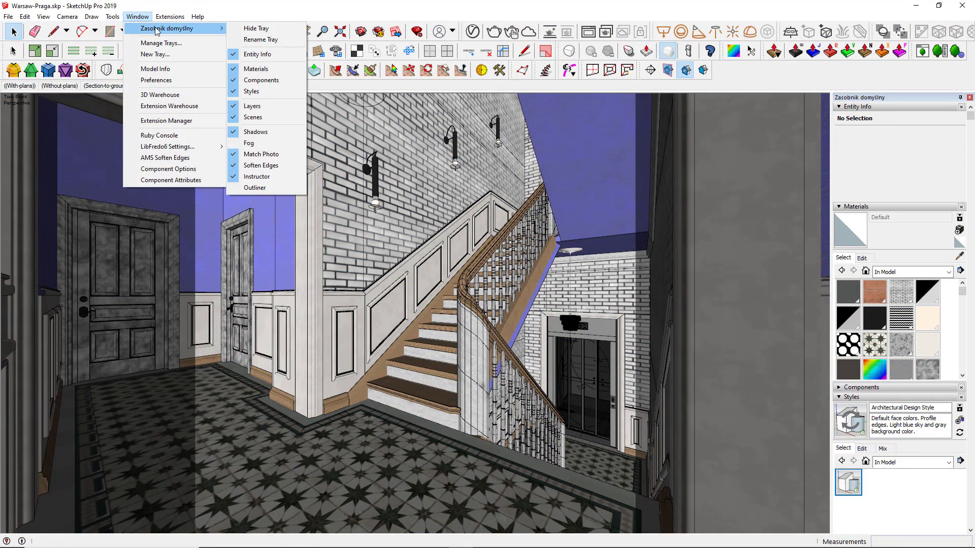
click(264, 188)
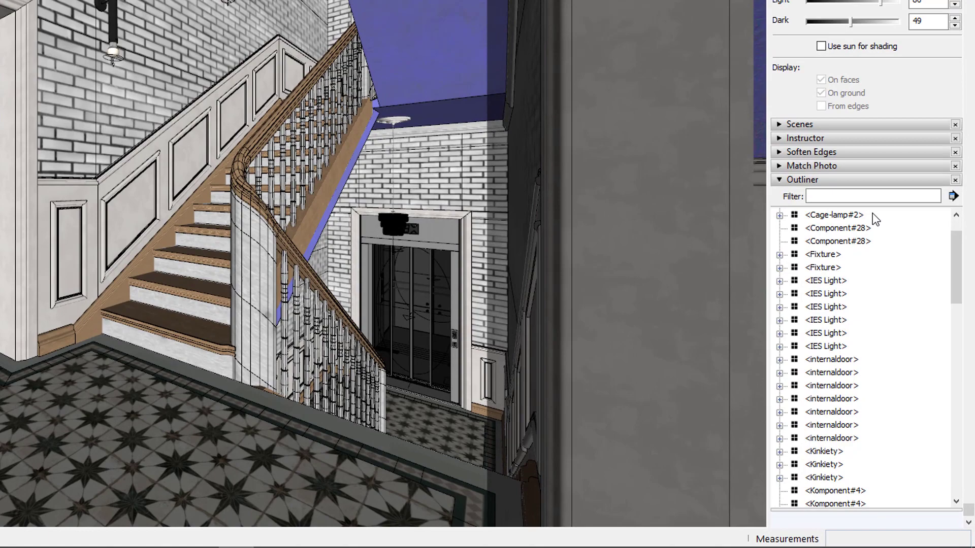
scroll(905, 318, down, 4)
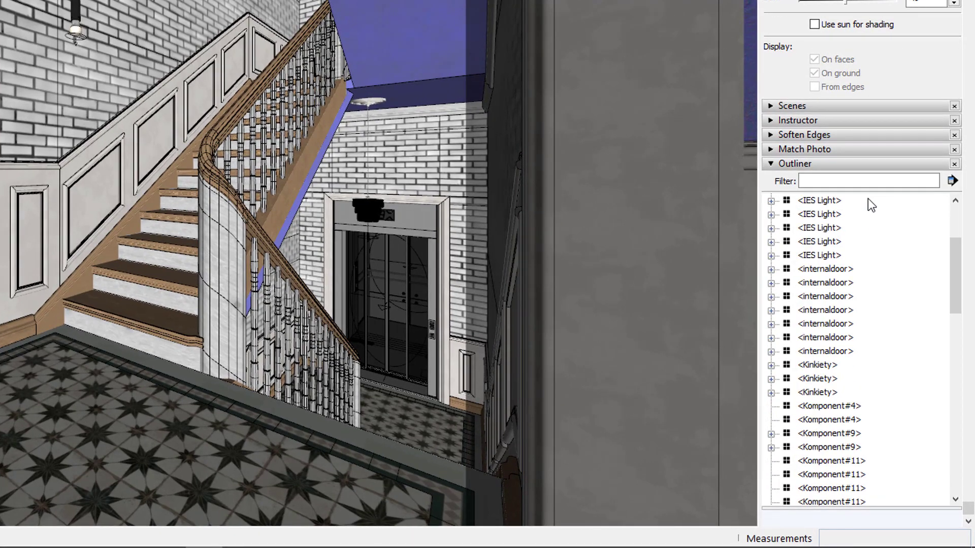
scroll(868, 199, down, 10)
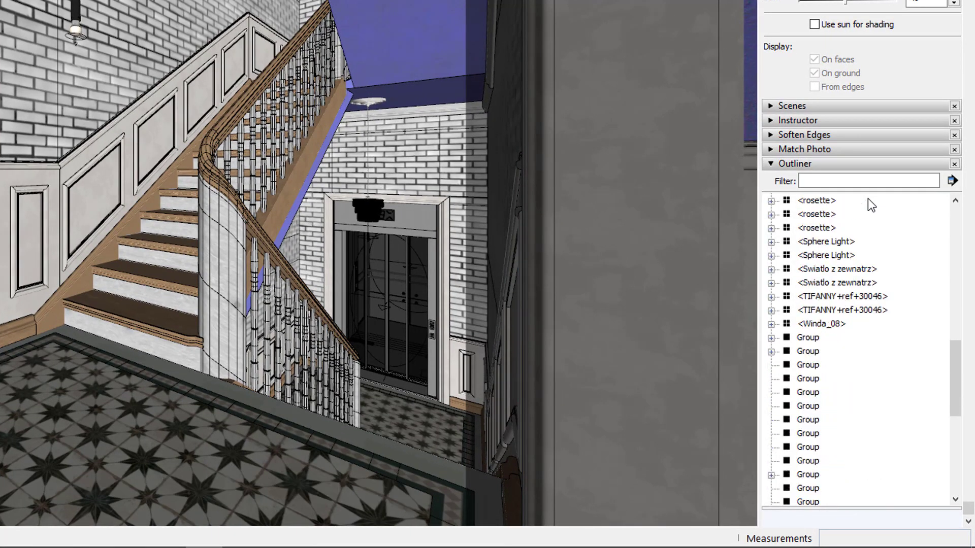
scroll(867, 199, down, 3)
Examine the nested structure of the wall lamp group in the Outliner, including its Cage-lamp component and subgroups
click(817, 324)
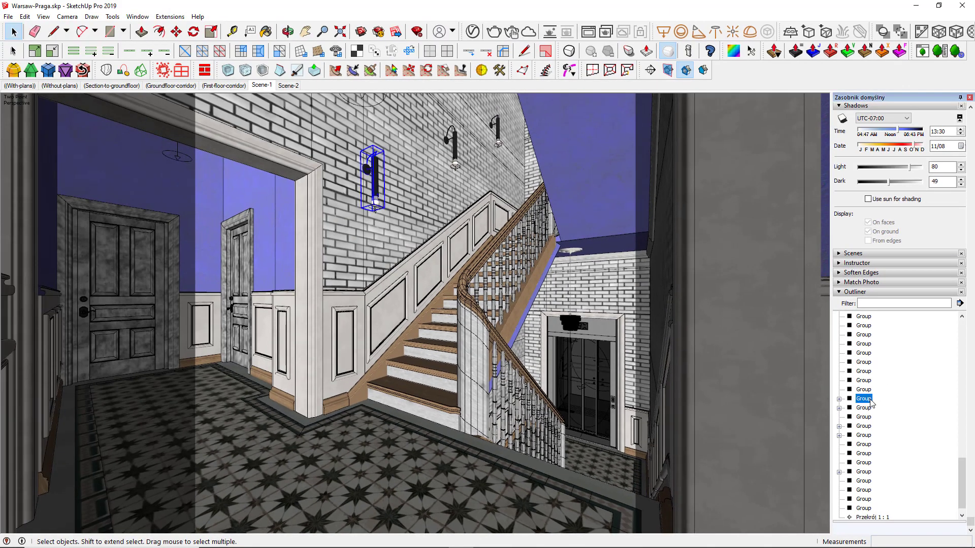
click(874, 408)
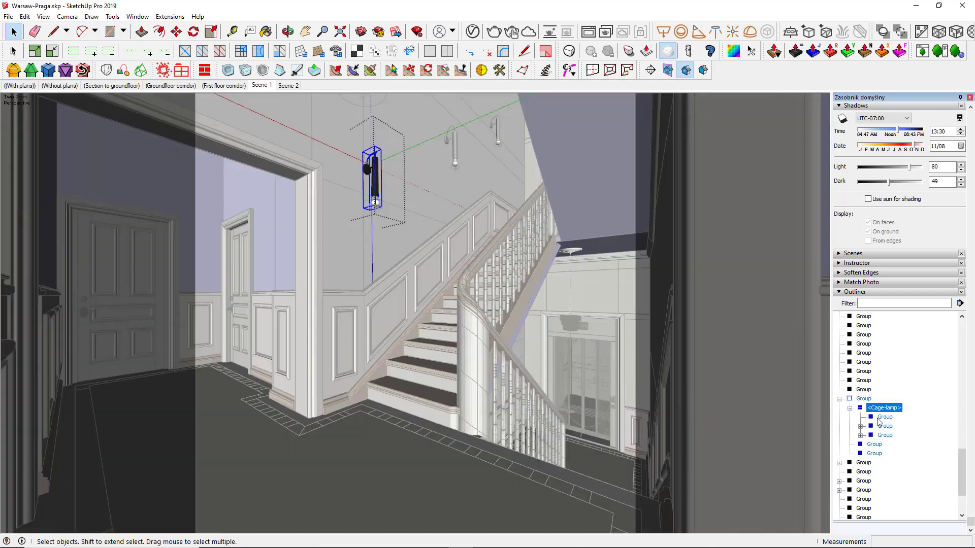
click(884, 418)
click(888, 437)
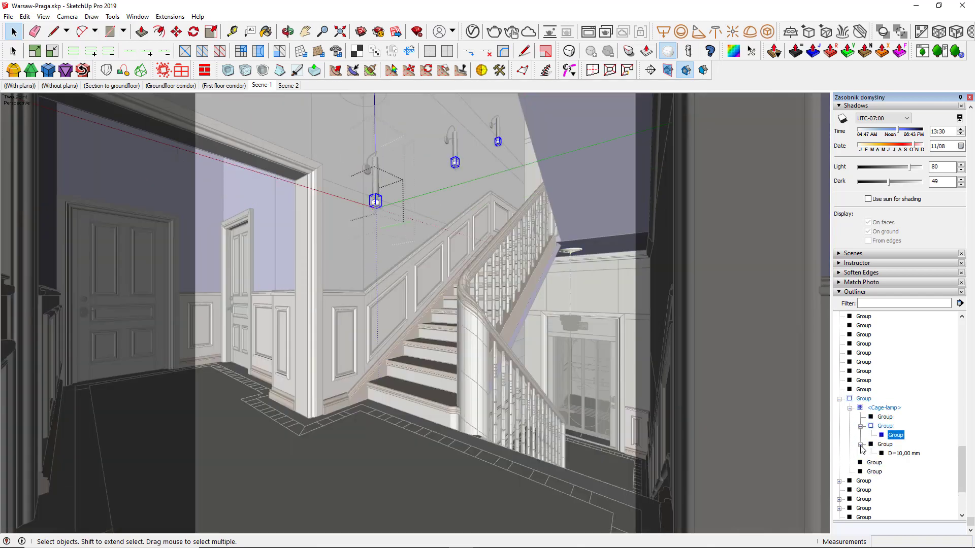
click(892, 454)
click(874, 471)
click(850, 409)
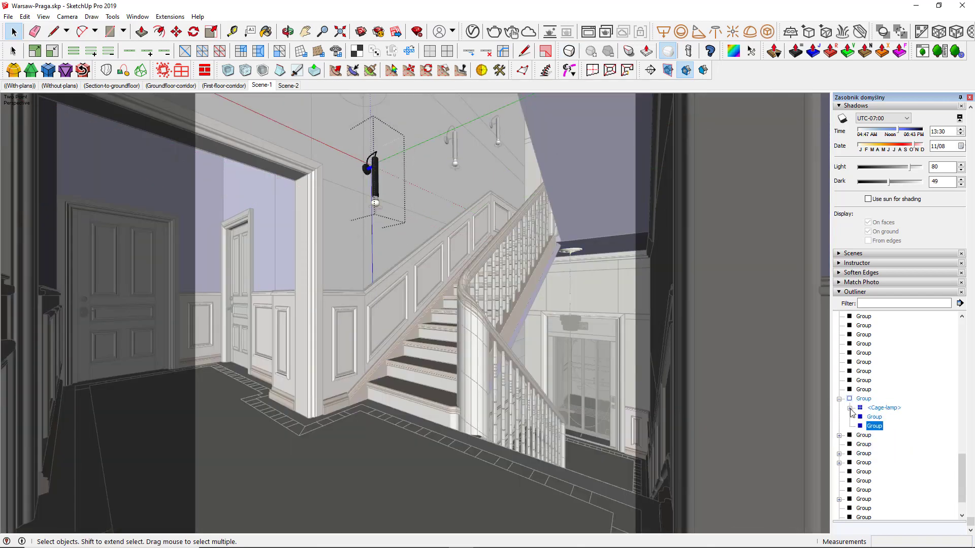
click(863, 400)
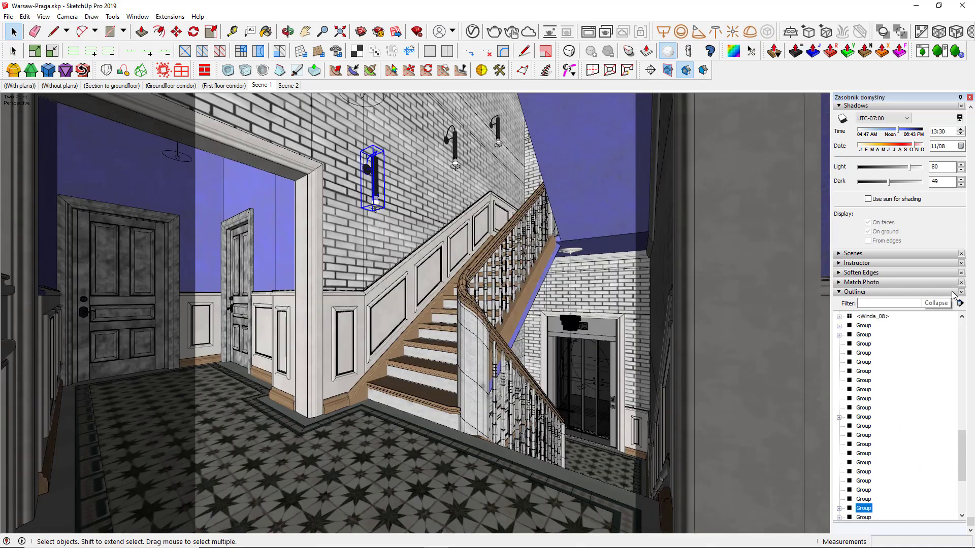
Collapse the Outliner and remove it from the default tray
click(952, 293)
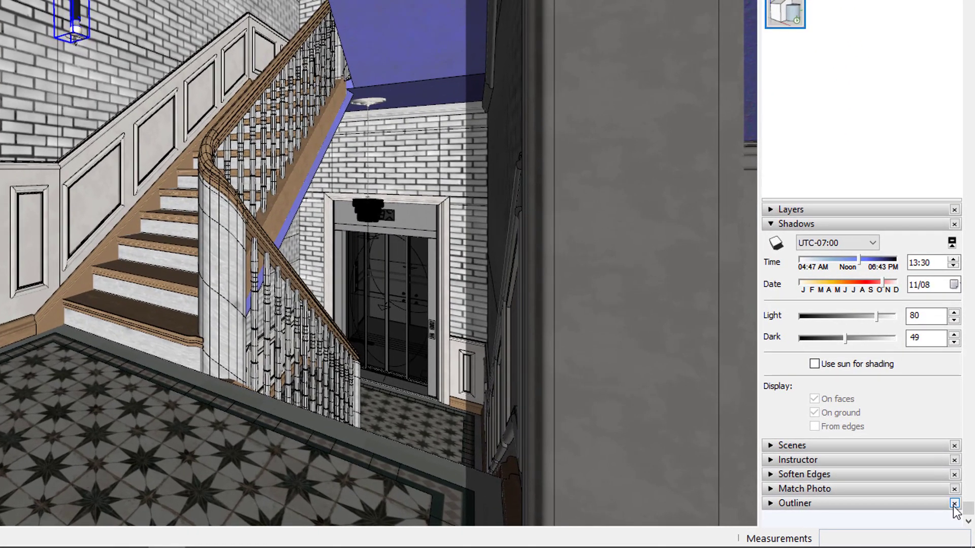
click(955, 503)
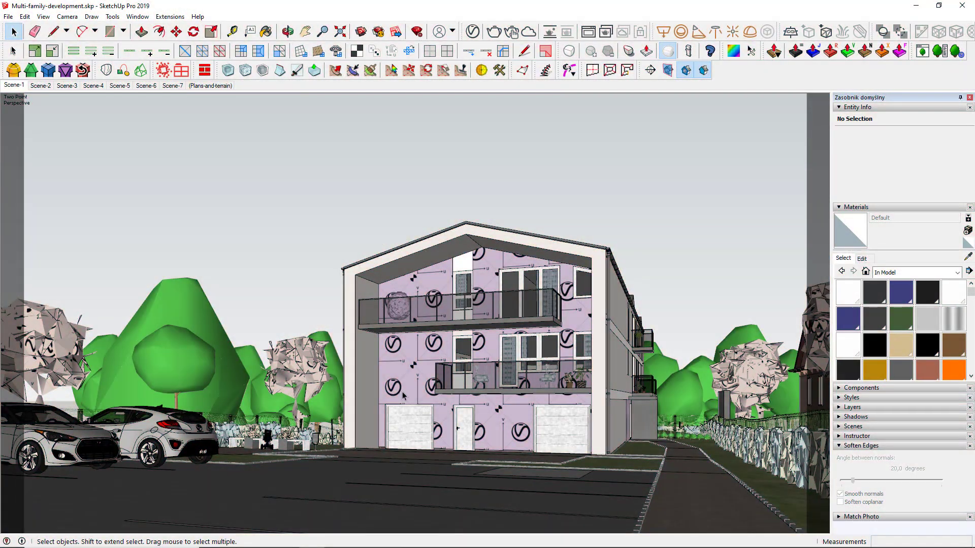
Check how the multi-family model is grouped by selecting the building, the site ground and the trees in turn
middle_drag(404, 396, 430, 358)
click(430, 357)
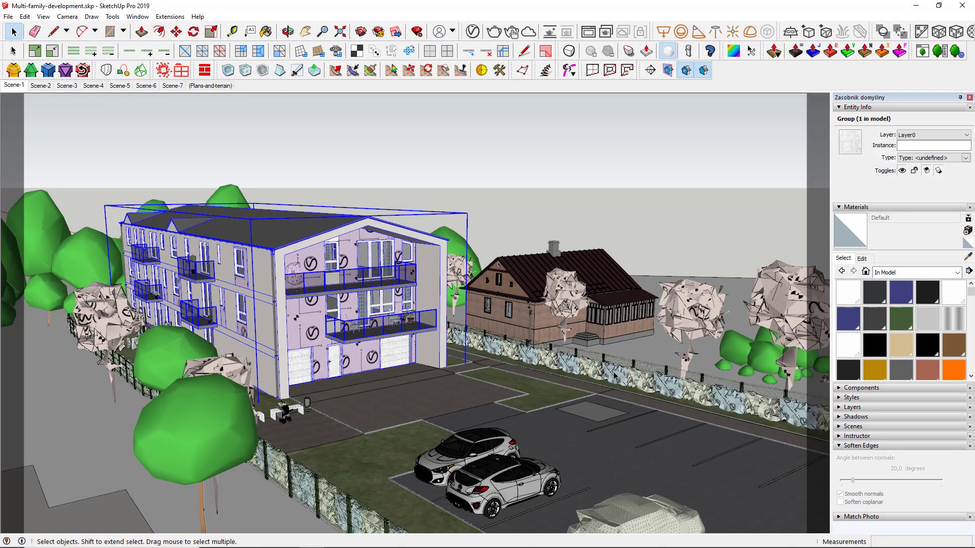
click(613, 371)
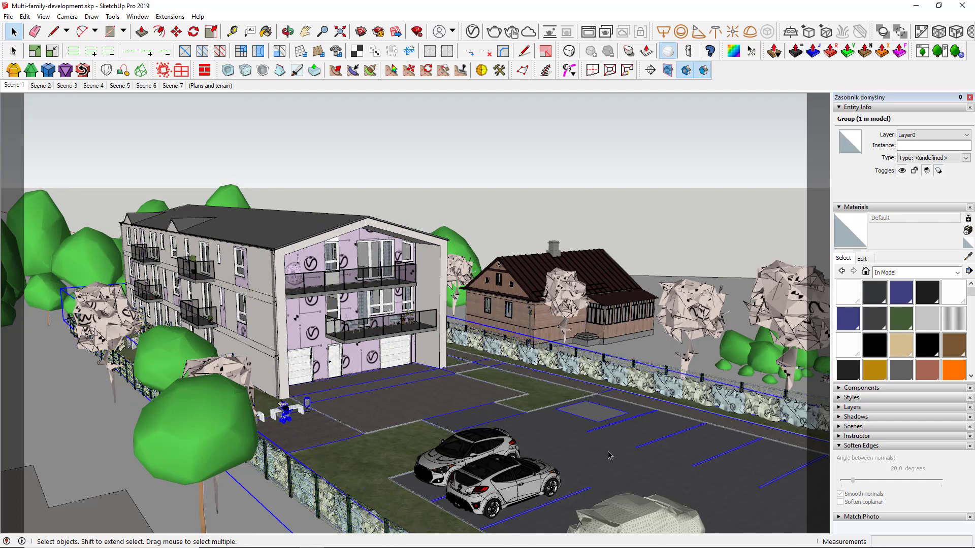
click(689, 319)
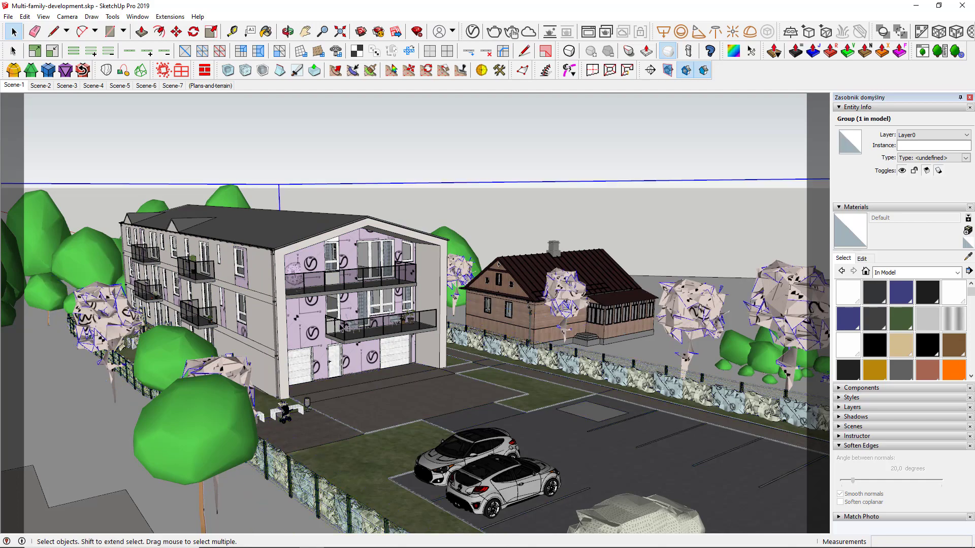
Open the apartment building group for editing, down through its nested groups to a middle-floor window component in the gable facade
middle_drag(341, 326, 305, 290)
scroll(329, 335, up, 3)
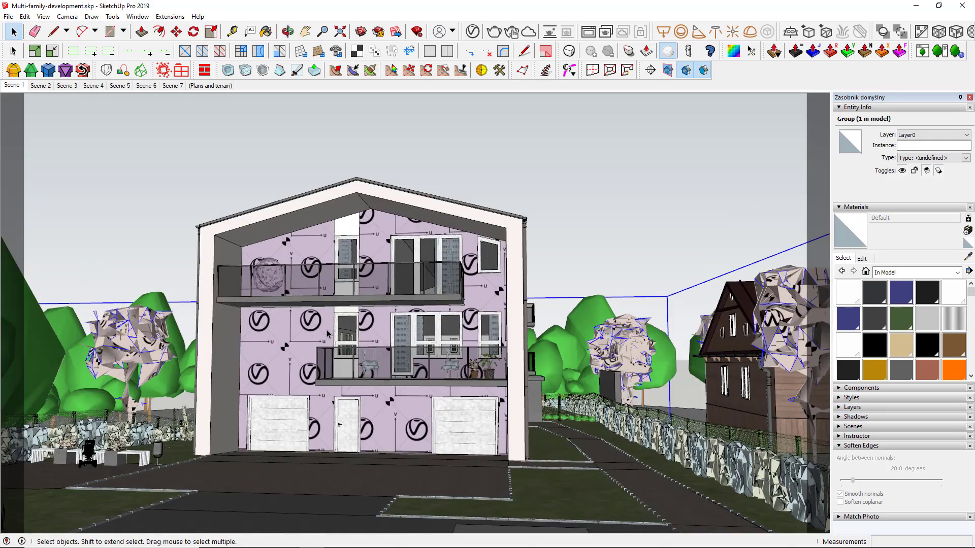
scroll(328, 333, up, 1)
click(328, 334)
double_click(327, 334)
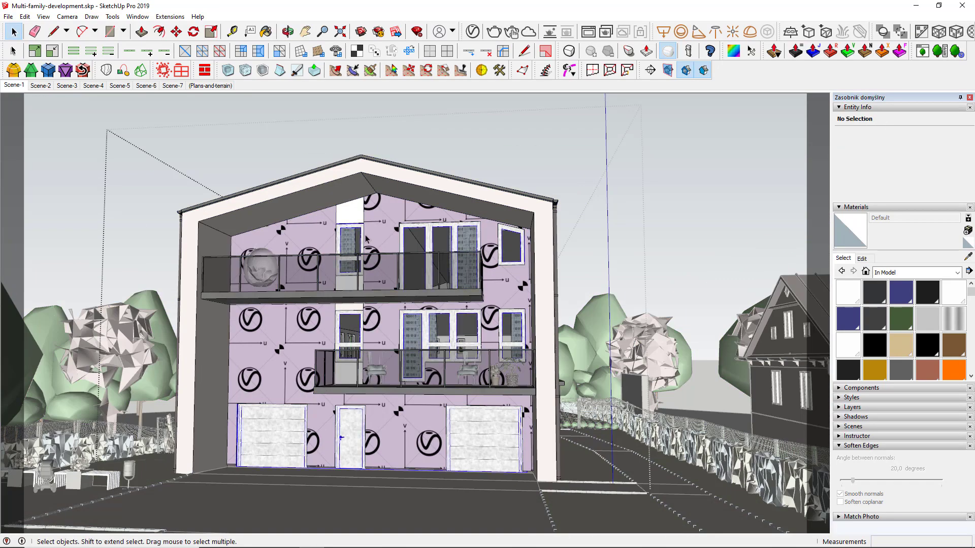
click(419, 239)
double_click(415, 235)
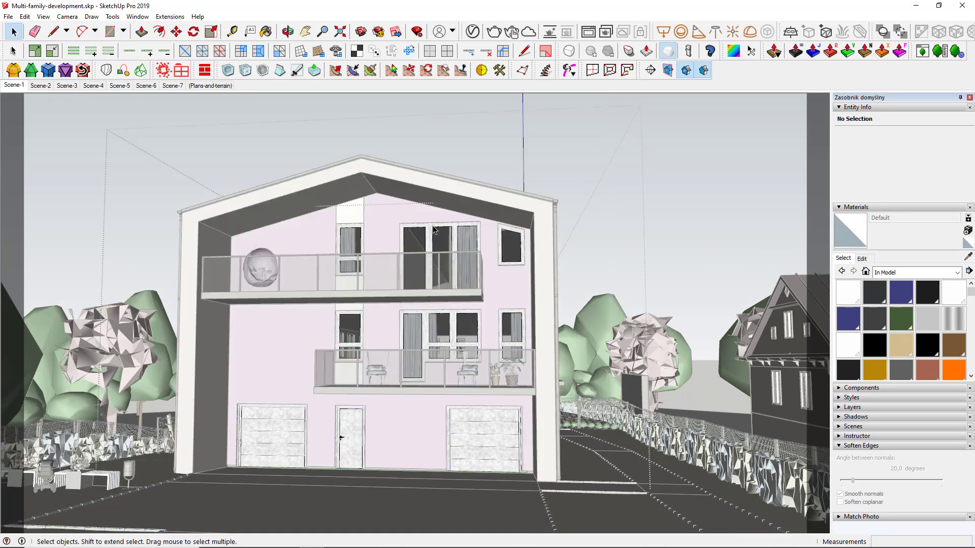
click(449, 315)
double_click(449, 314)
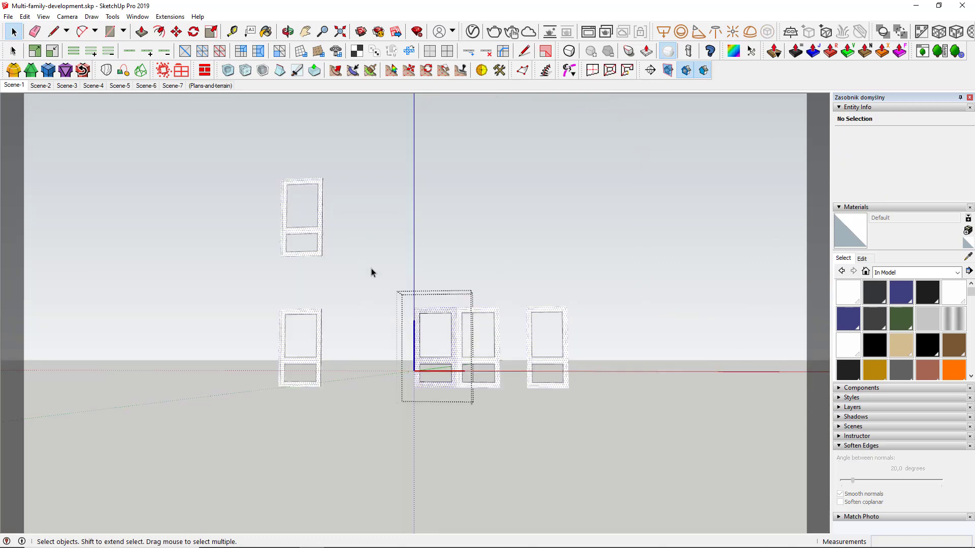
Select only the horizontal crossbar of the window frame, leaving the frame parts above and below it out of the selection
key(ctrl+a)
scroll(452, 365, up, 2)
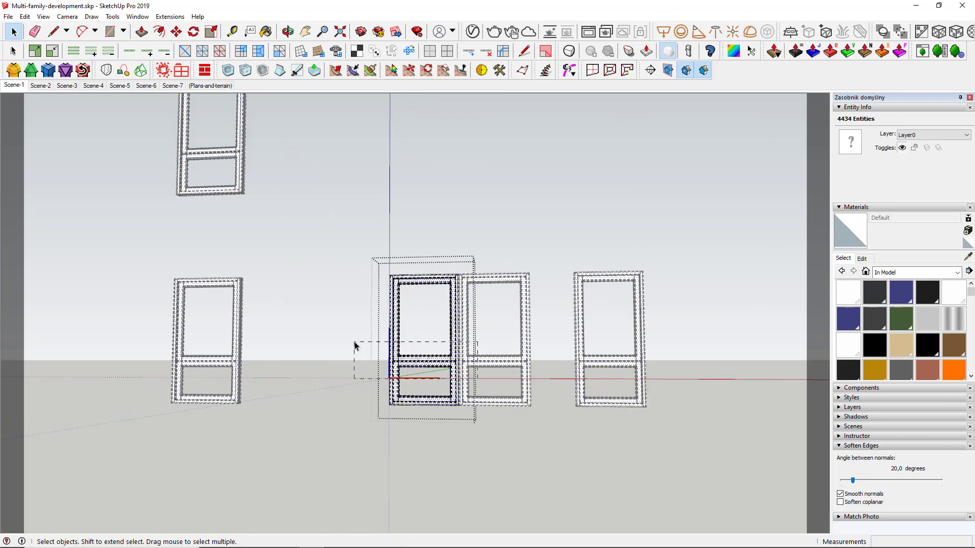
drag(354, 342, 354, 342)
ctrl+shift+drag(509, 337, 354, 252)
ctrl+shift+drag(524, 452, 357, 393)
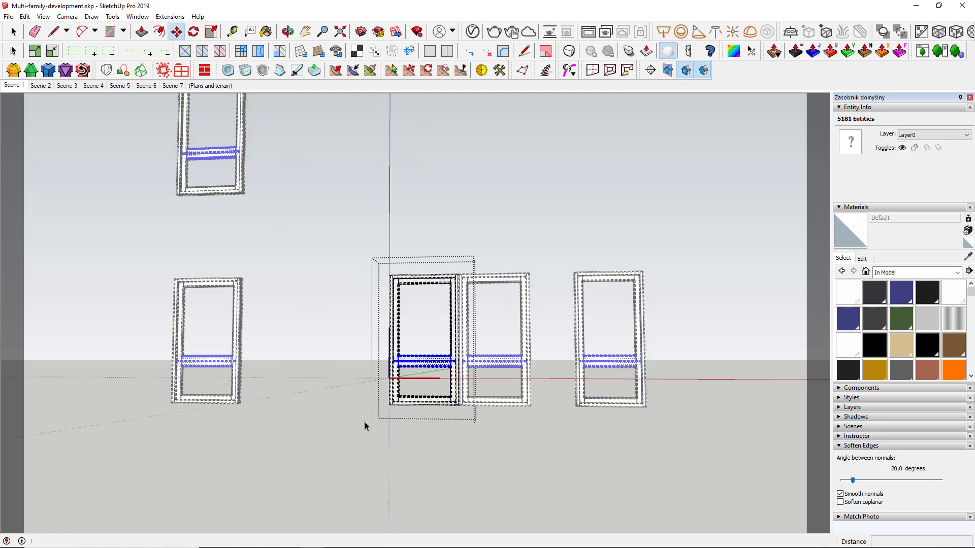
Move the window crossbar up 500 mm along the blue axis and leave the window component
click(366, 416)
text(500)
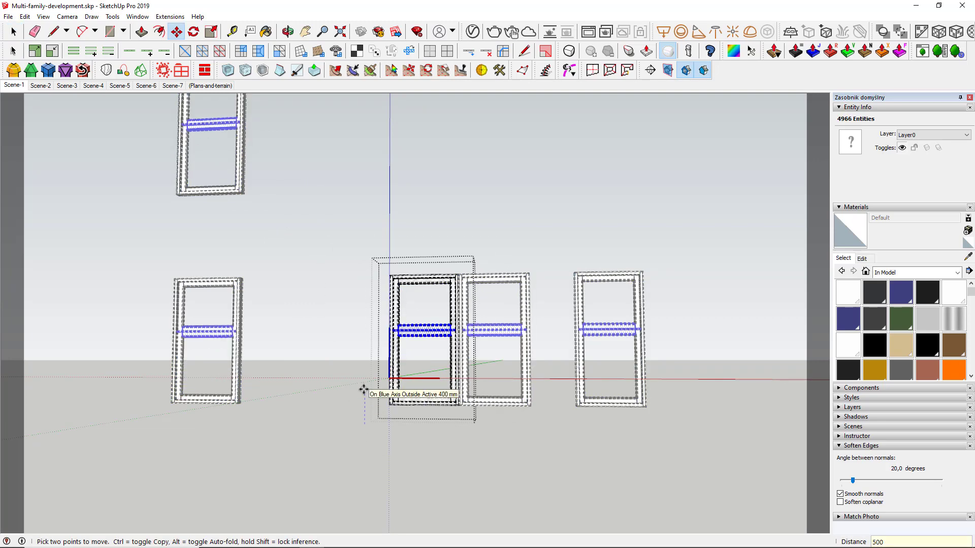
key(Return)
key(space)
key(Escape)
scroll(464, 376, down, 4)
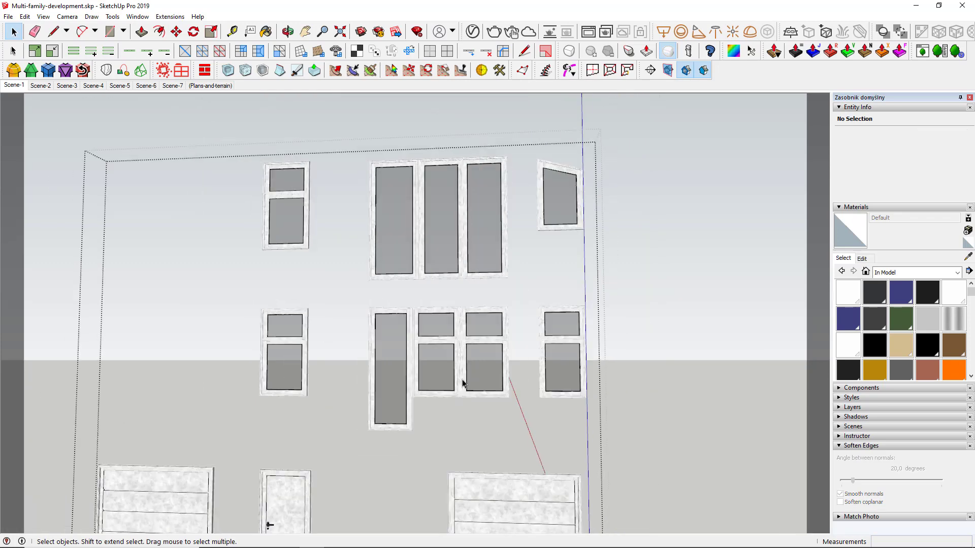
Leave the open building groups and restore the Scene-1 view of the whole apartment building
key(Escape)
middle_drag(463, 383, 440, 395)
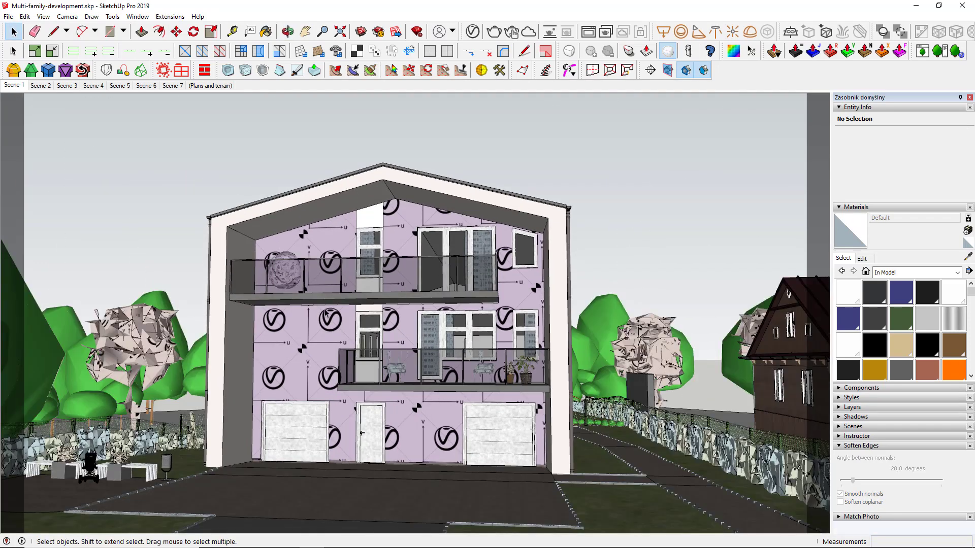
click(9, 86)
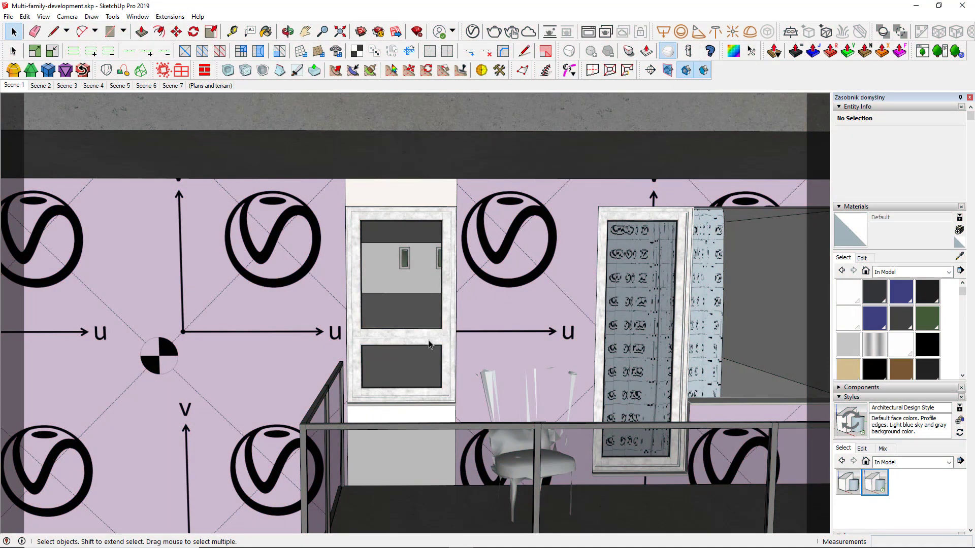
Copy the middle-floor window with the moved crossbar along the facade to the far upper corner of the wide opening beside the balcony door
click(425, 340)
key(m)
key(ctrl)
click(456, 206)
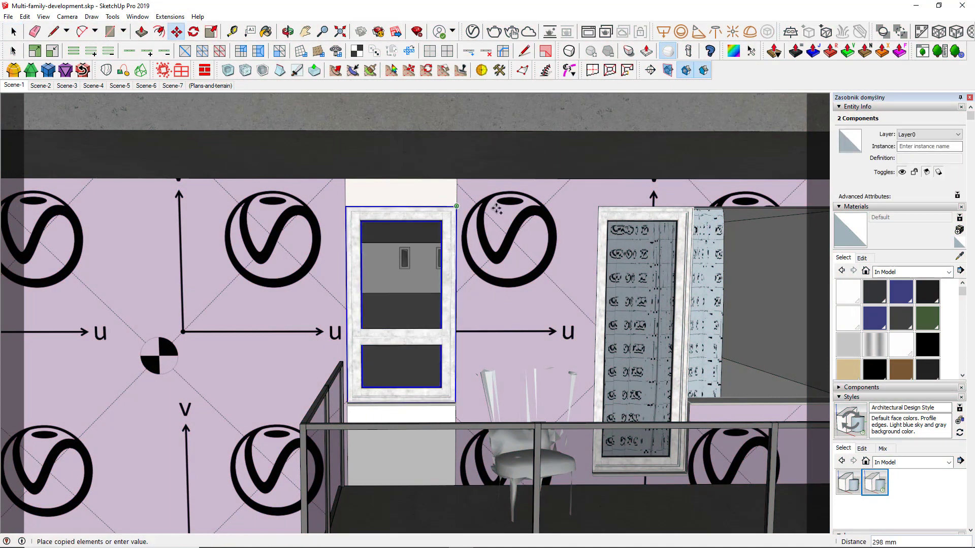
shift+middle_drag(588, 204, 230, 215)
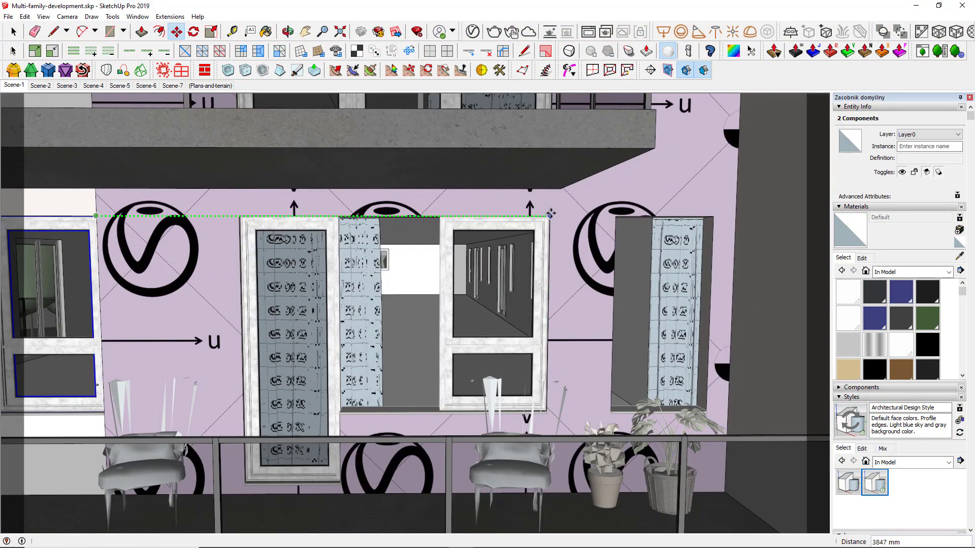
click(549, 217)
Place a second copy of the window directly beside the first one in the wide opening, against the balcony door side
scroll(549, 217, up, 2)
shift+middle_drag(576, 214, 696, 216)
scroll(518, 167, up, 5)
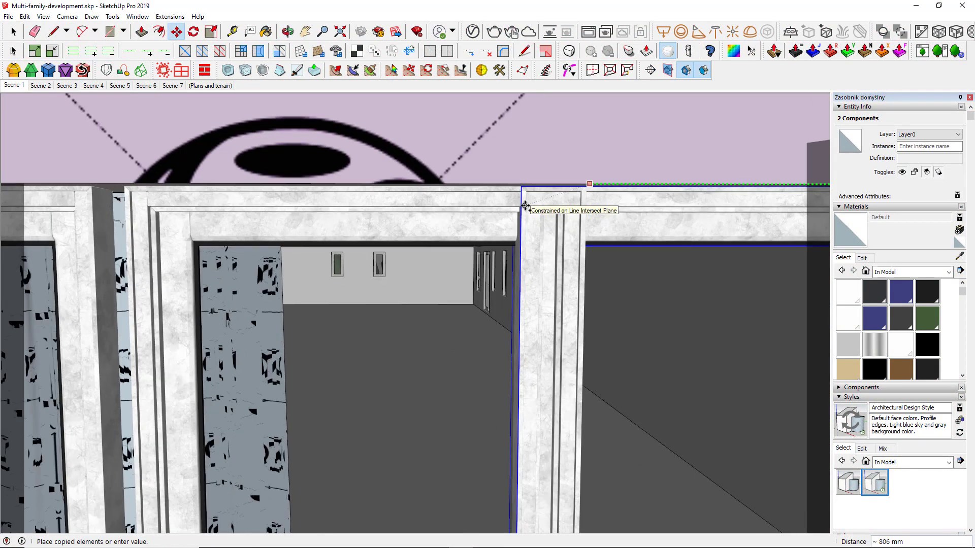
click(518, 168)
key(space)
Select both new windows together and scale them along the green axis to fit the opening next to the balcony door
scroll(352, 202, down, 3)
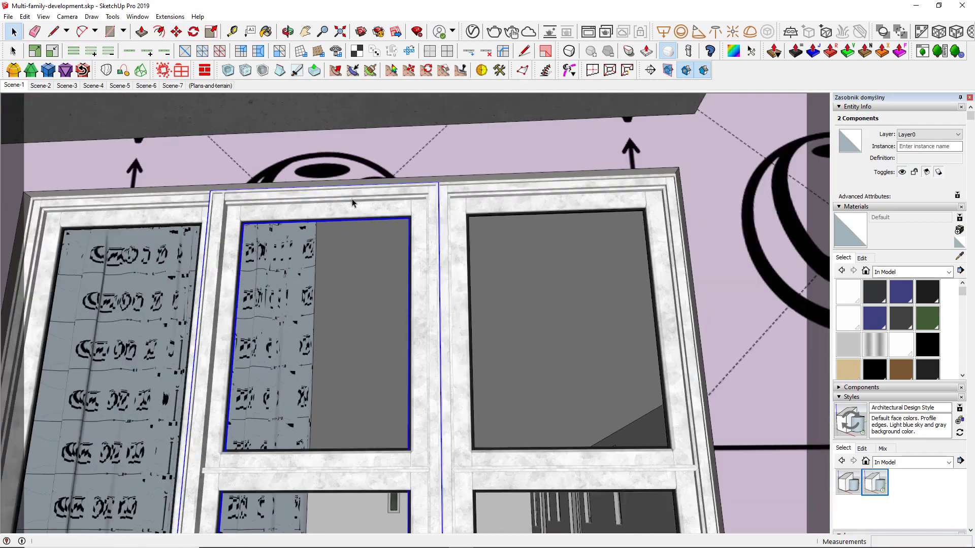
shift+click(430, 221)
shift+click(457, 233)
middle_drag(457, 233, 328, 298)
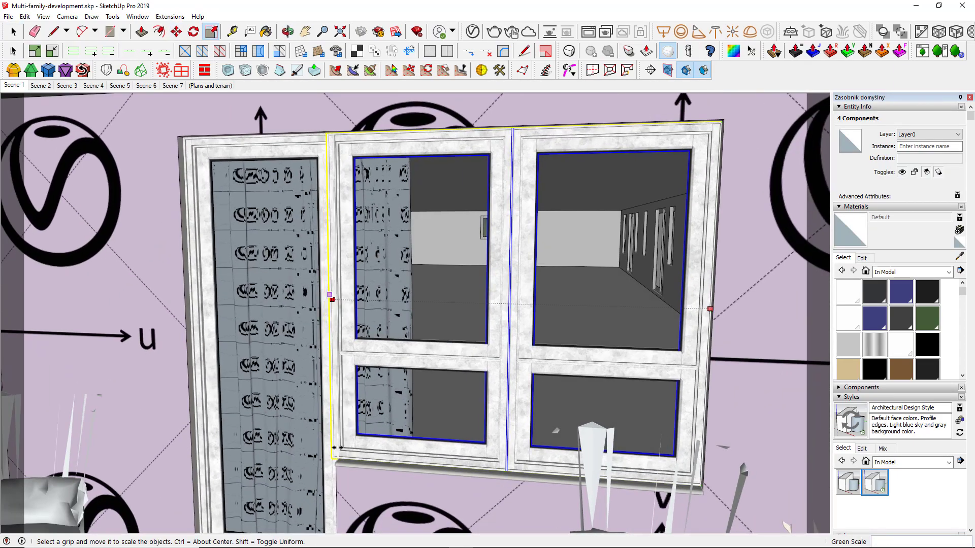
scroll(295, 444, up, 4)
scroll(295, 443, down, 4)
middle_drag(492, 367, 305, 352)
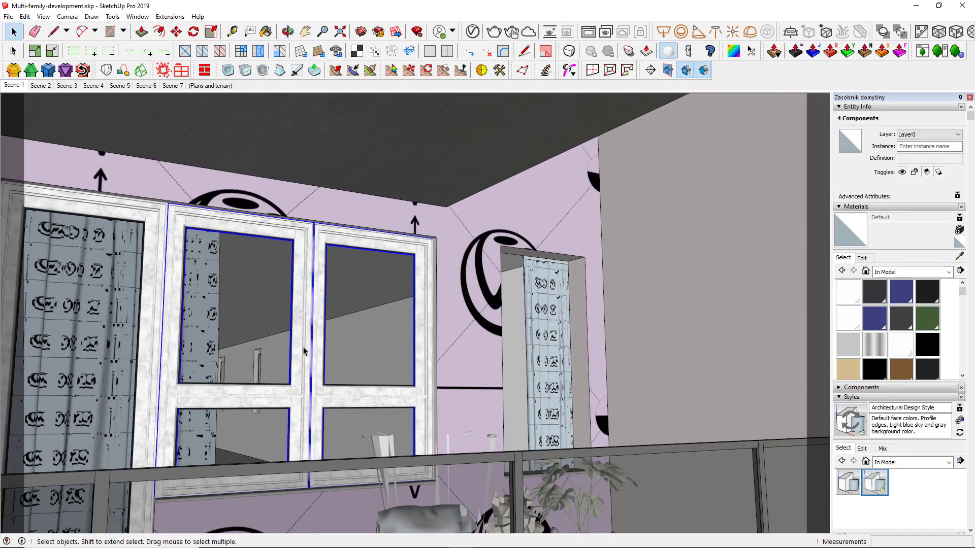
Copy only the outer window of the pair into the narrow end opening and scale its width along the green axis to about 0.93
shift+drag(304, 353, 287, 196)
key(m)
click(435, 236)
key(ctrl)
click(584, 257)
middle_drag(584, 257, 366, 358)
key(s)
drag(516, 356, 526, 231)
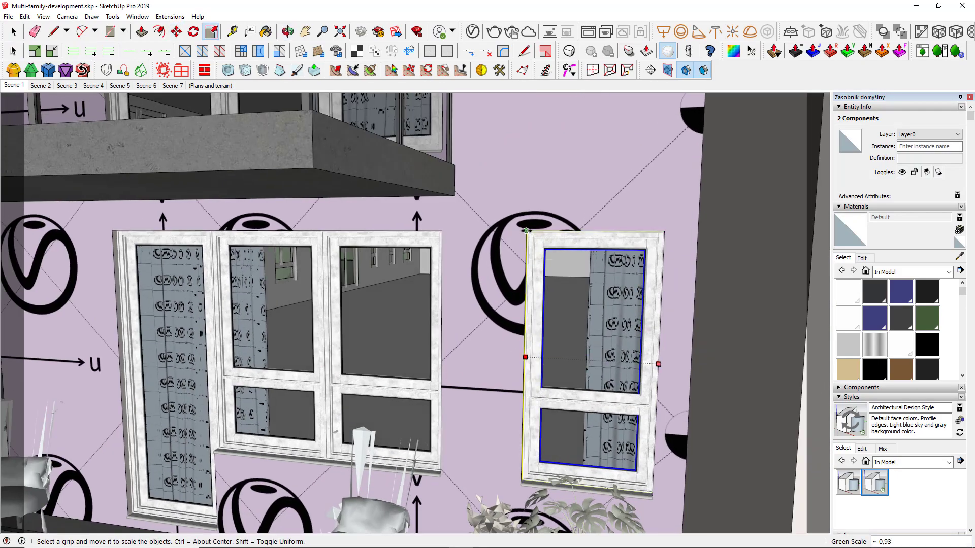
Move the selected window components and adjust their scale to fit the facade opening
key(space)
key(m)
middle_drag(526, 231, 562, 365)
click(544, 190)
key(s)
scroll(452, 320, up, 3)
drag(428, 285, 409, 285)
key(space)
scroll(417, 289, down, 4)
middle_drag(416, 289, 511, 431)
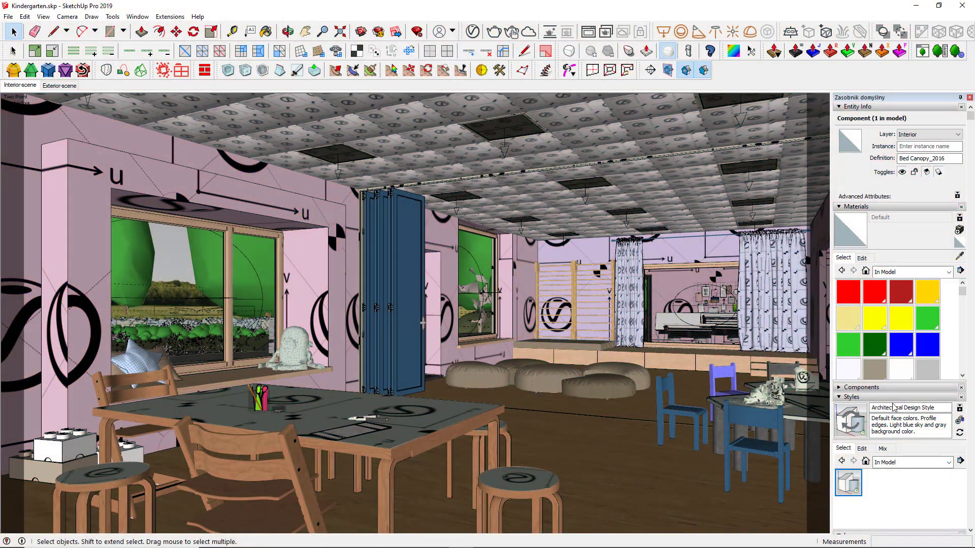
Switch the visibility of the Outside layer in the kindergarten model off and back on
scroll(894, 406, down, 5)
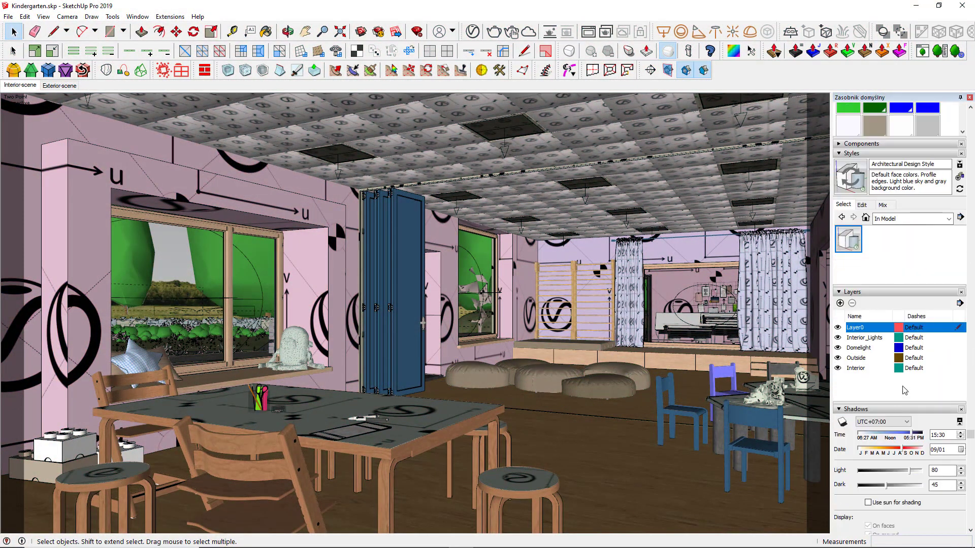
click(839, 358)
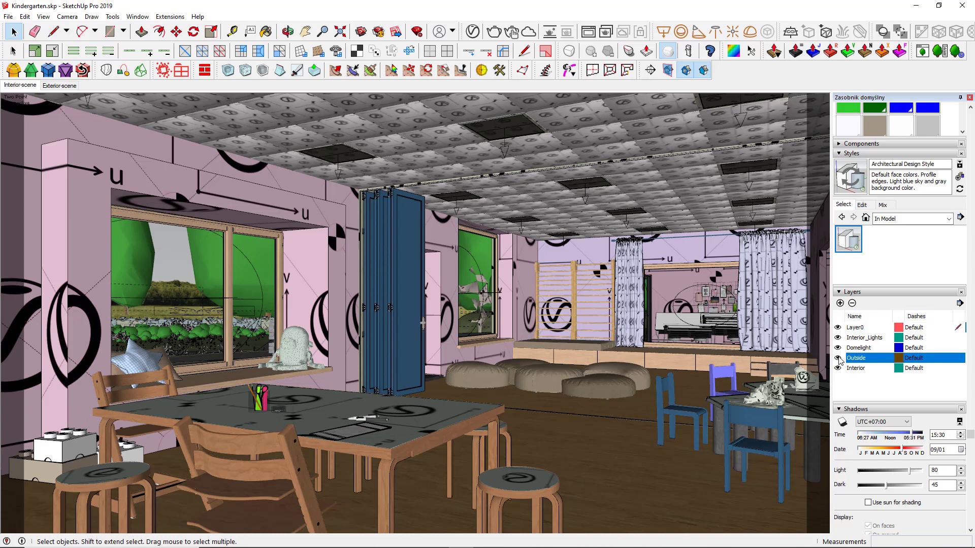
click(838, 358)
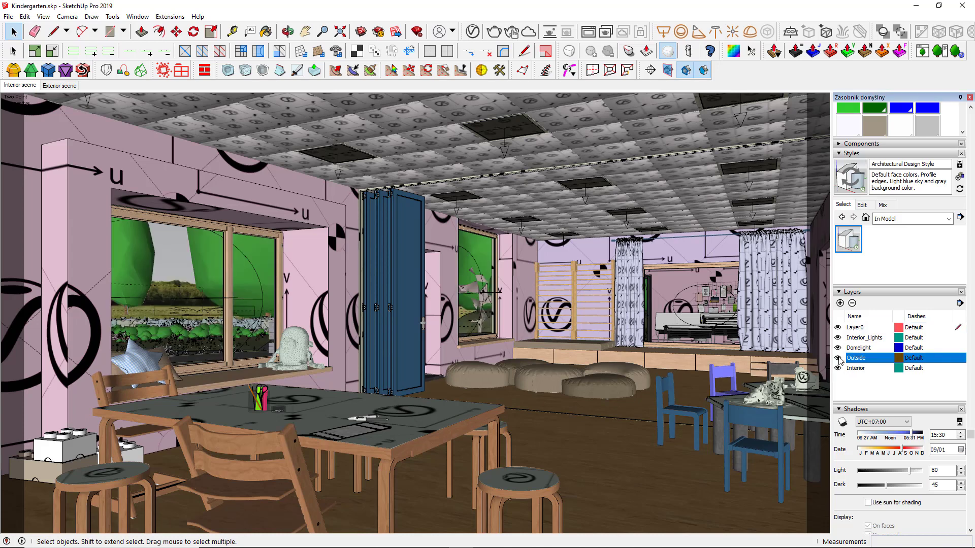
Hide the Interior layer to inspect the room without furniture, and bring the furniture back by recalling the Interior-scene
click(839, 369)
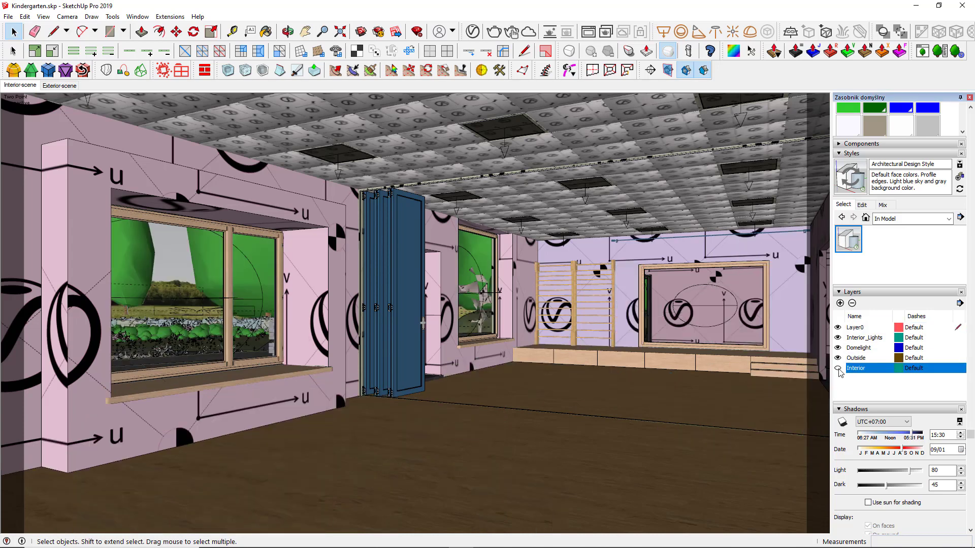
scroll(485, 292, up, 5)
middle_drag(485, 292, 553, 336)
middle_drag(467, 346, 578, 351)
click(25, 85)
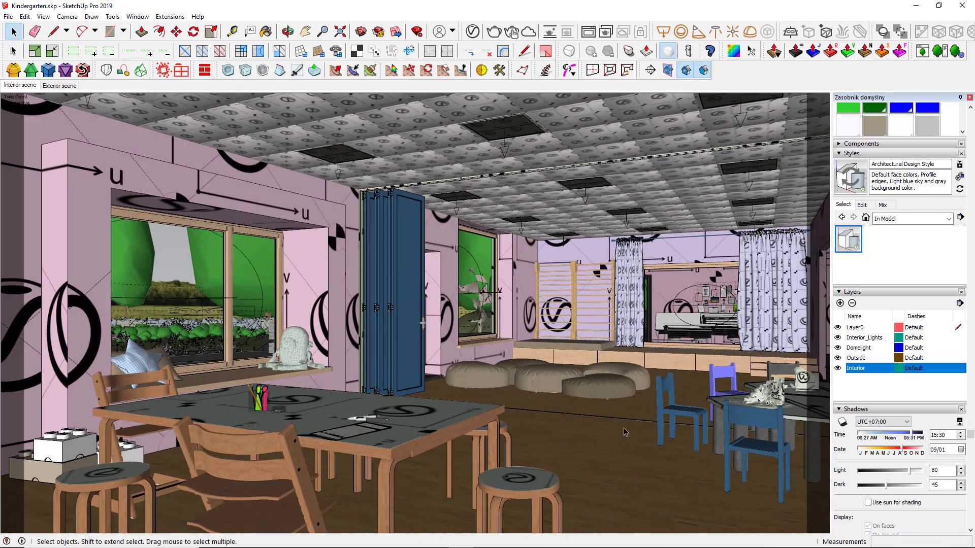
Open the table and chairs group for editing and check the Model Info component option that hides the rest of the model
double_click(466, 420)
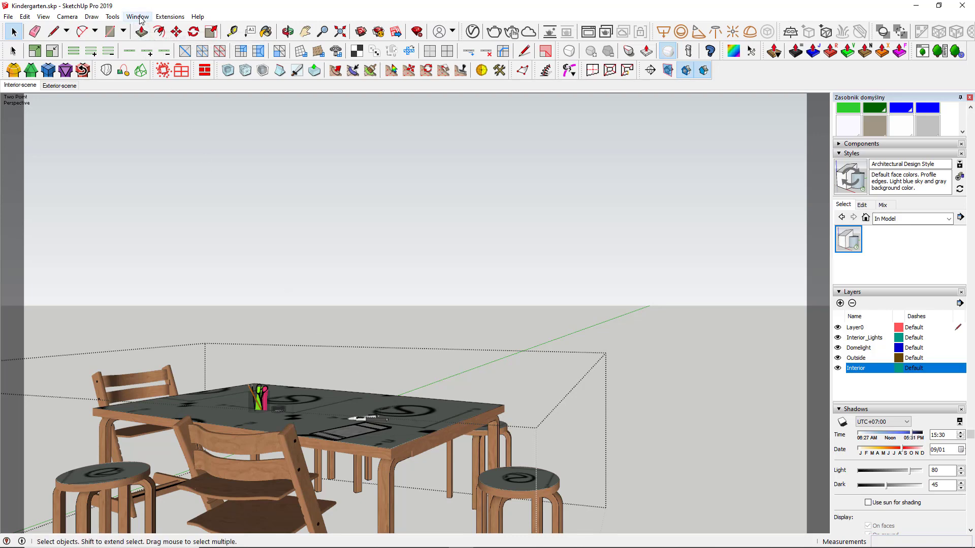
click(141, 18)
click(154, 68)
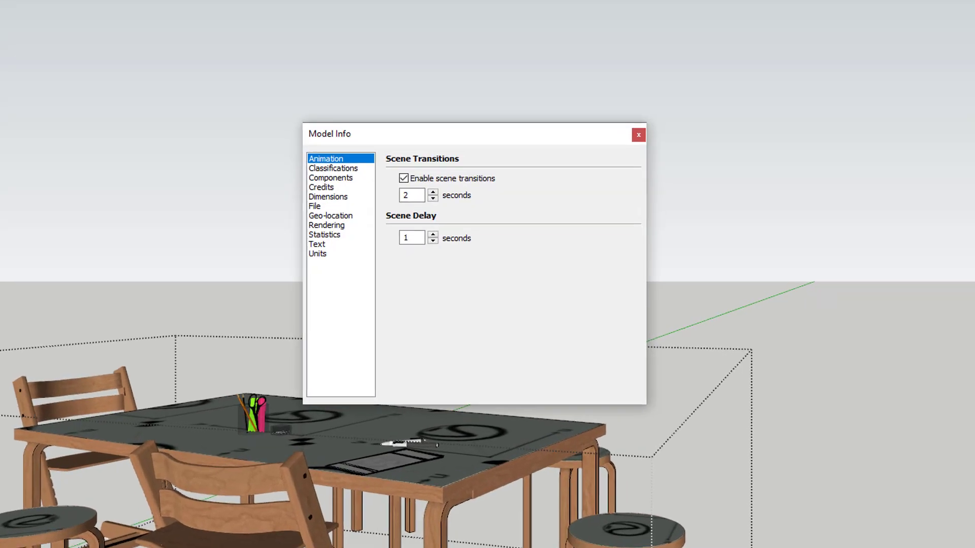
click(348, 172)
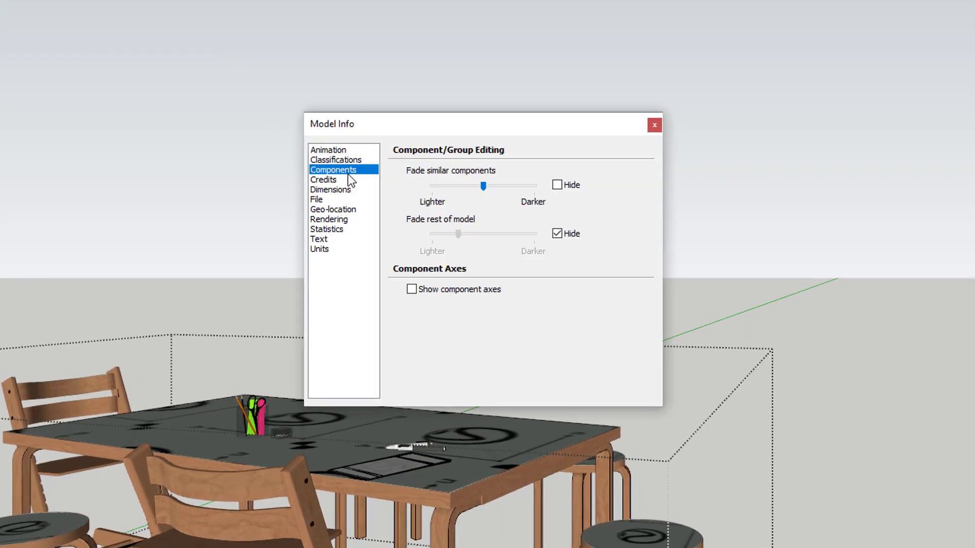
click(565, 235)
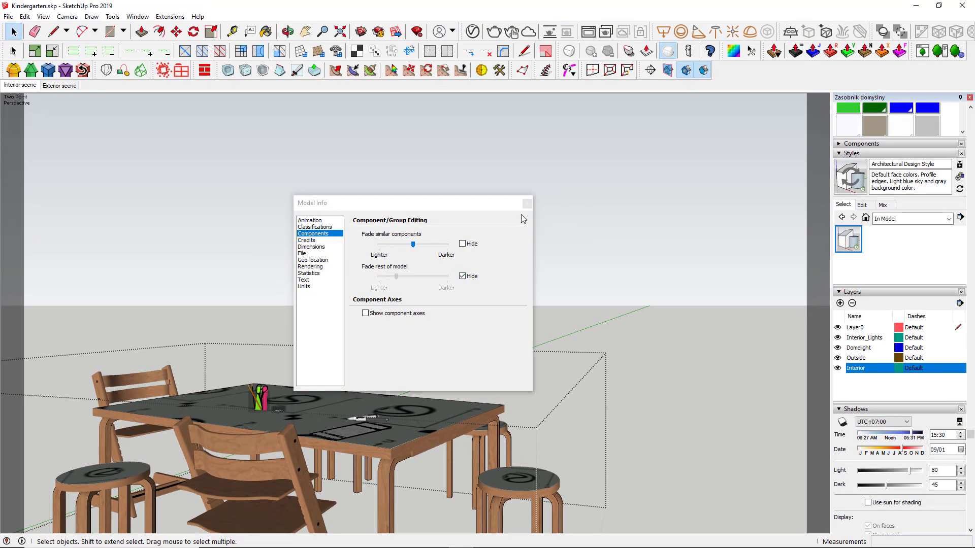
click(530, 201)
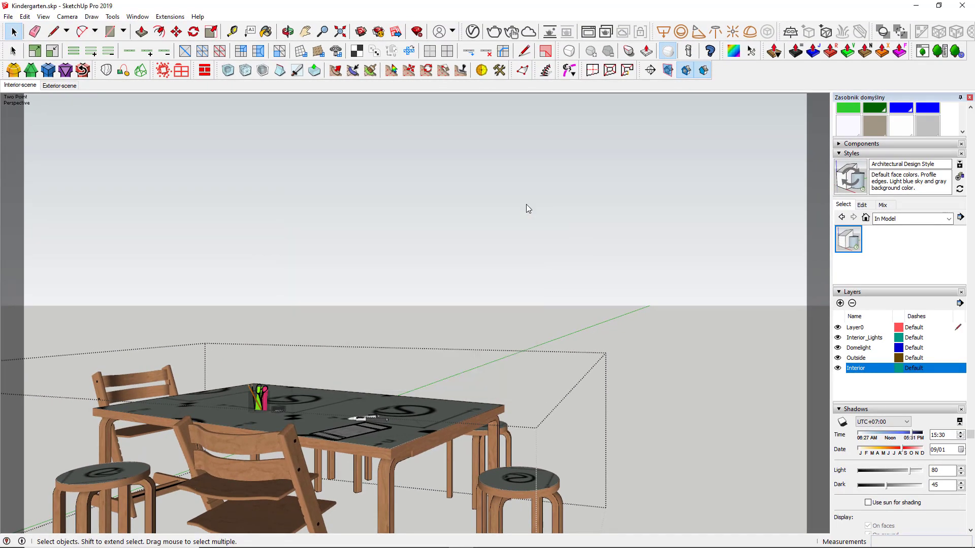
Look up the shortcut assigned to Hide Rest Of Model in the SketchUp Preferences, filtering the functions by "hide"
click(138, 16)
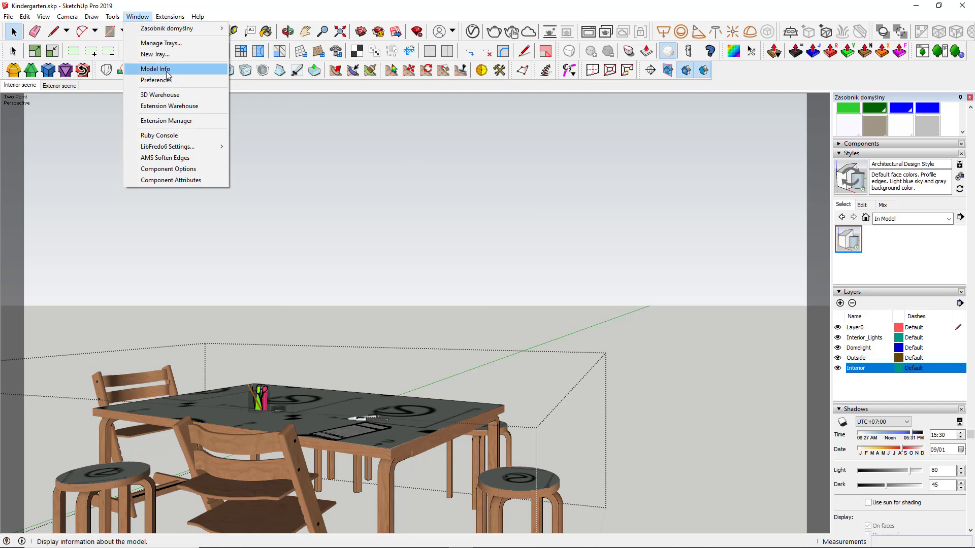
click(171, 80)
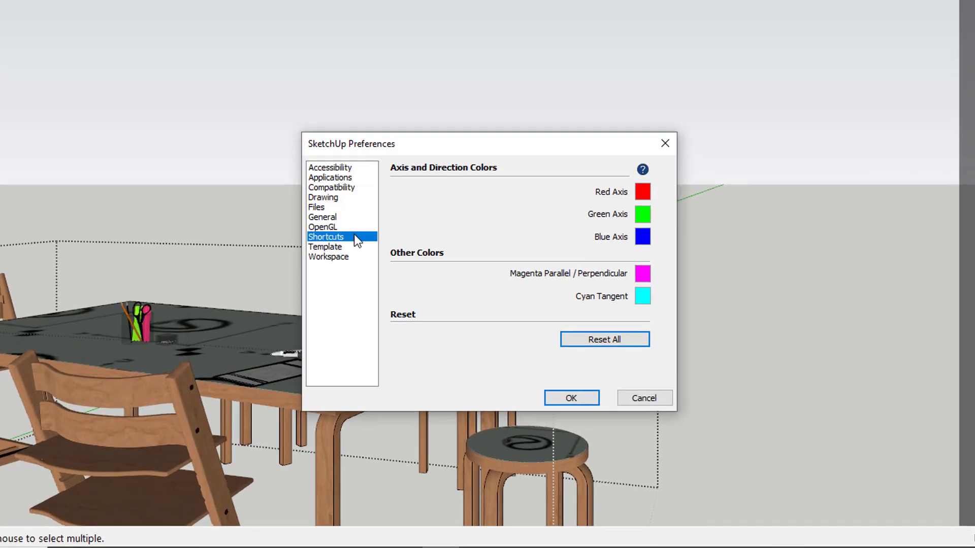
text(hide)
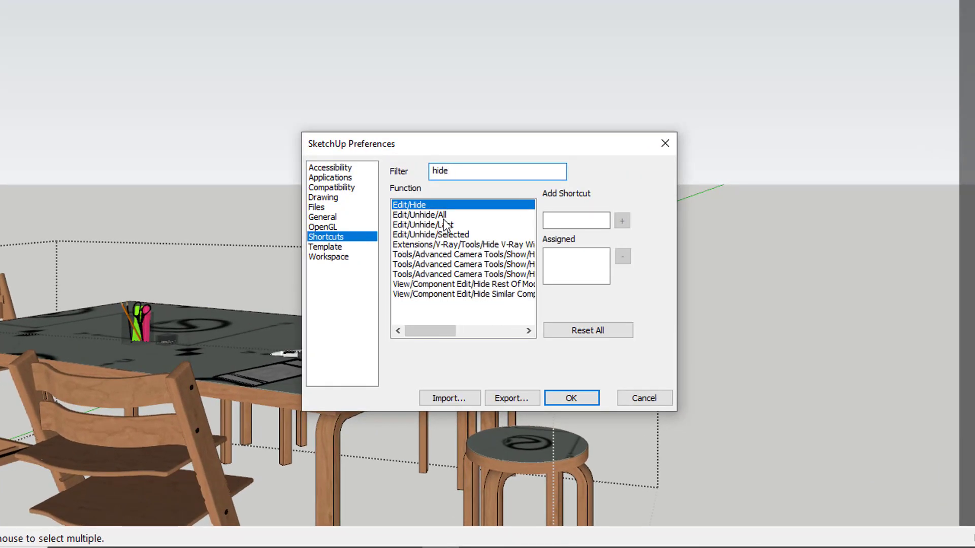
drag(427, 328, 445, 329)
click(465, 284)
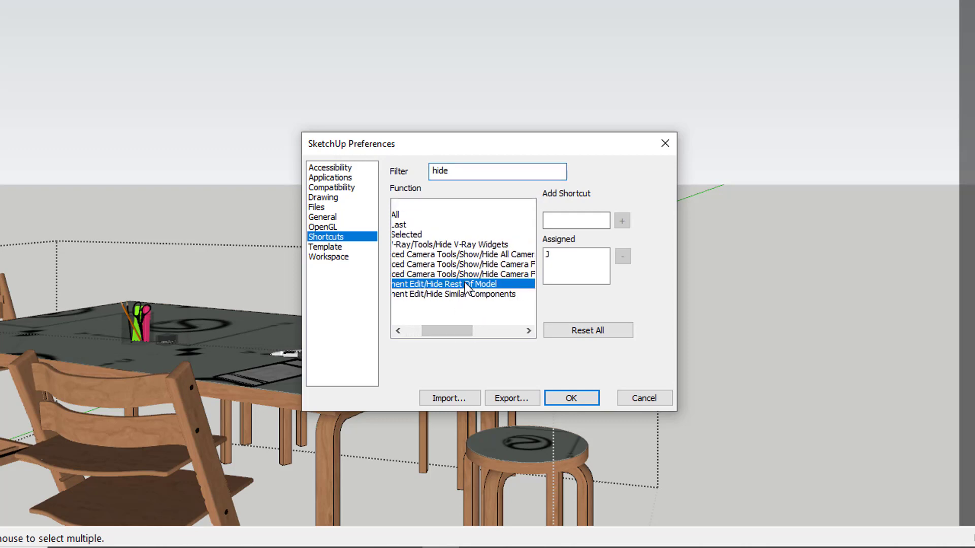
click(566, 254)
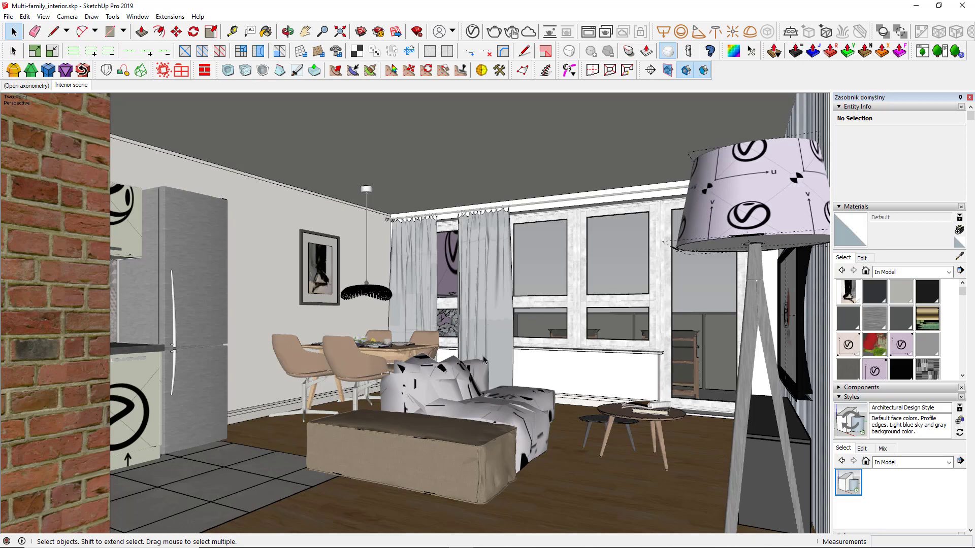
Check the dining set in the apartment interior by opening its group and chairs in turn for editing, and return to Interior-scene
scroll(453, 381, up, 2)
middle_drag(453, 380, 266, 347)
scroll(356, 366, up, 3)
drag(267, 348, 313, 325)
middle_drag(313, 326, 229, 339)
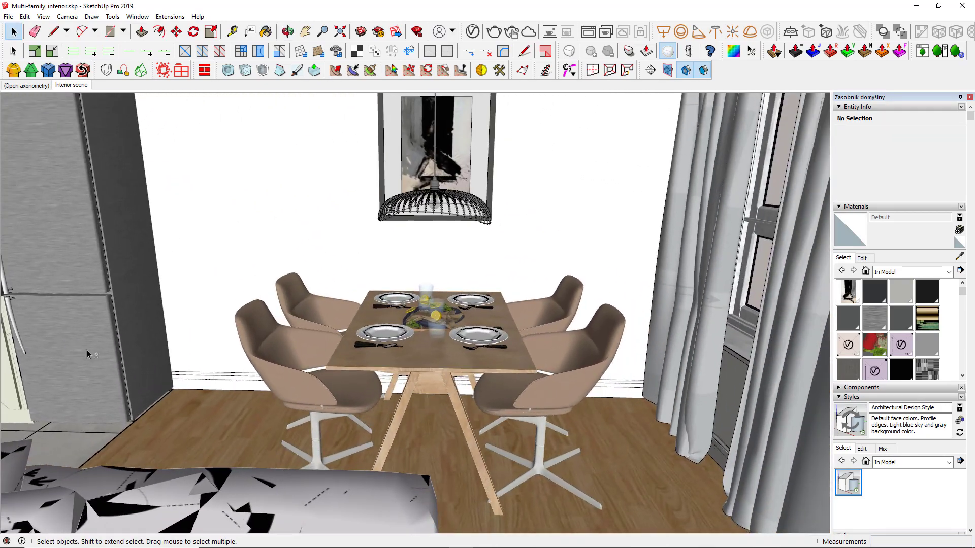
double_click(444, 354)
double_click(552, 355)
double_click(553, 318)
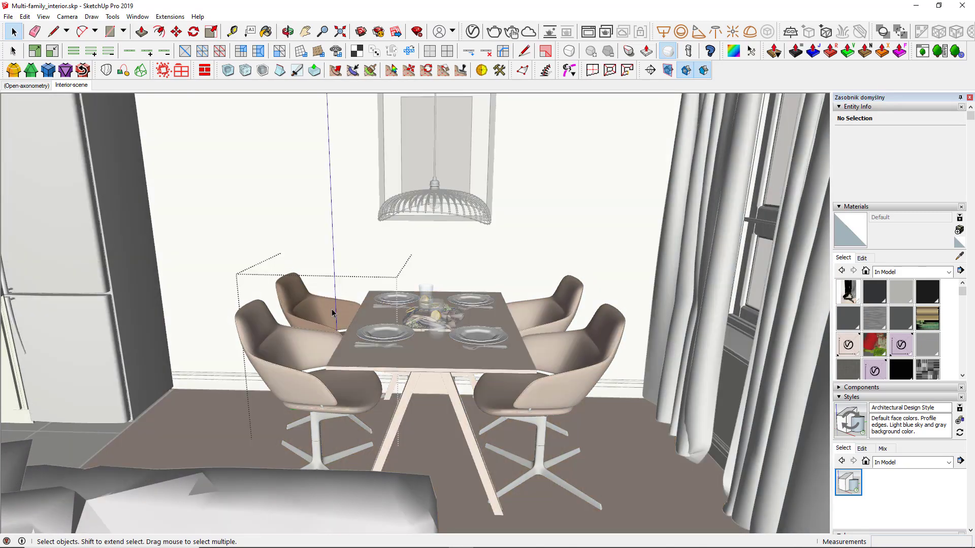
double_click(305, 345)
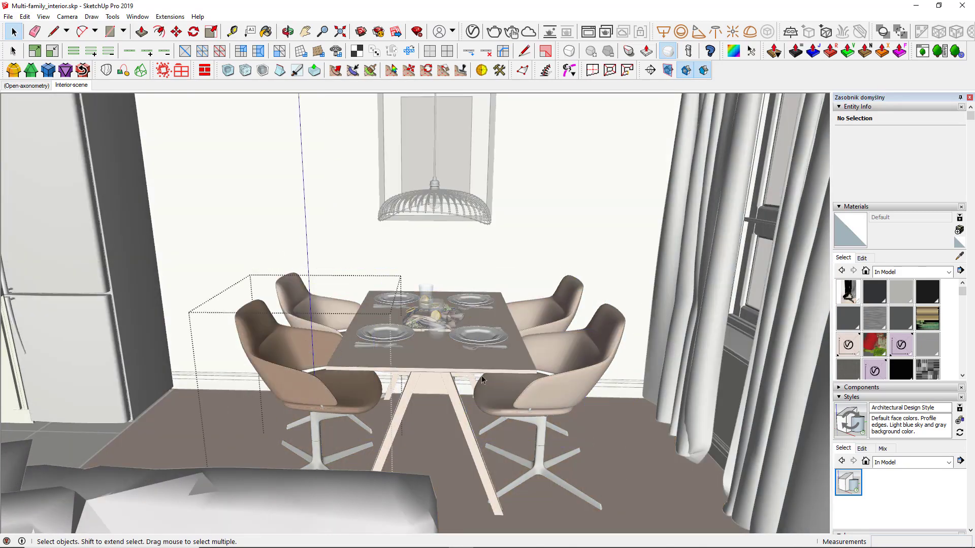
click(699, 442)
middle_drag(425, 354, 306, 323)
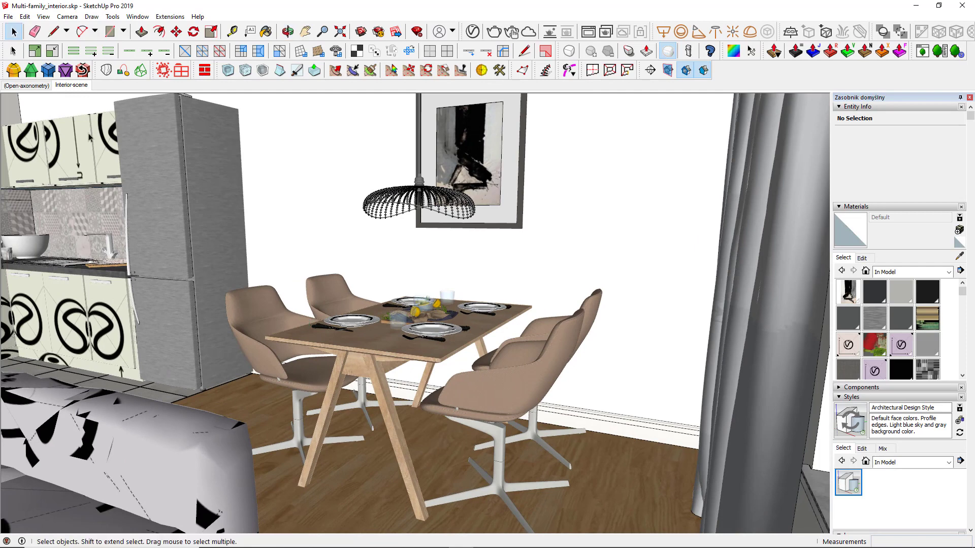
click(71, 85)
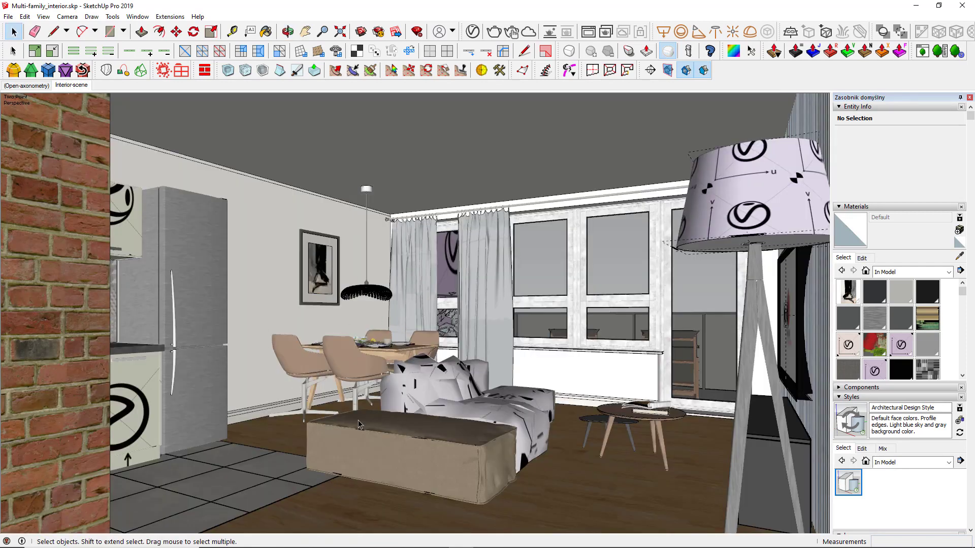
Purge the unused items from the entire interior model through the Model Info statistics and close the dialog
click(141, 18)
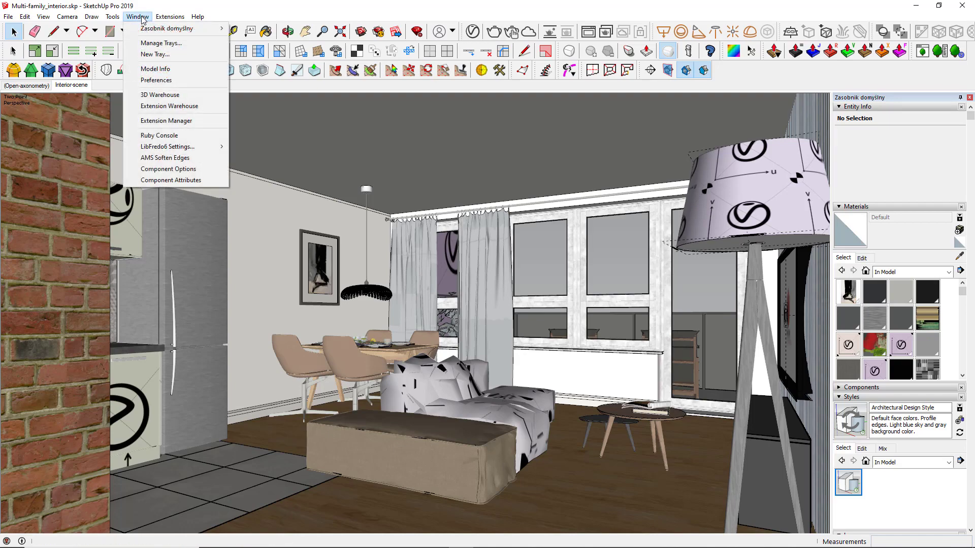
click(156, 68)
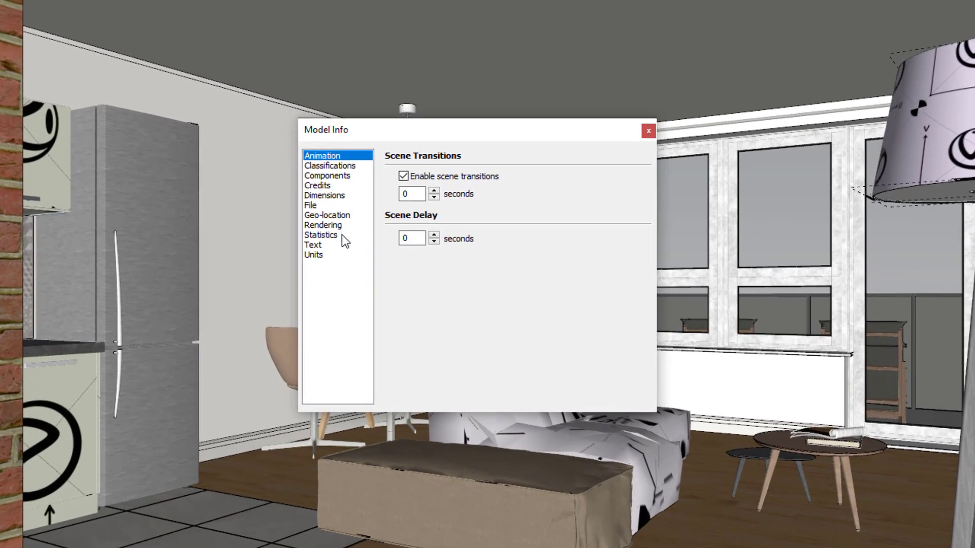
click(338, 241)
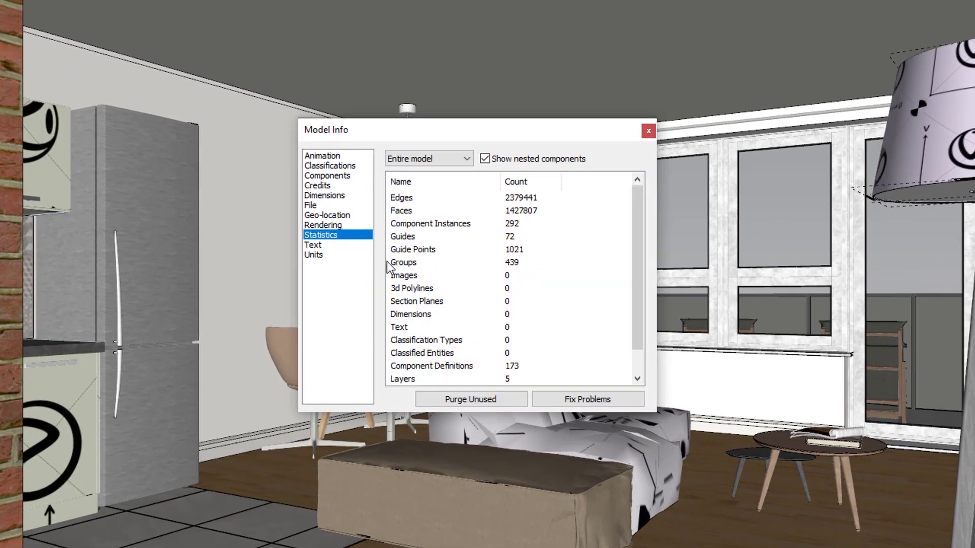
click(454, 404)
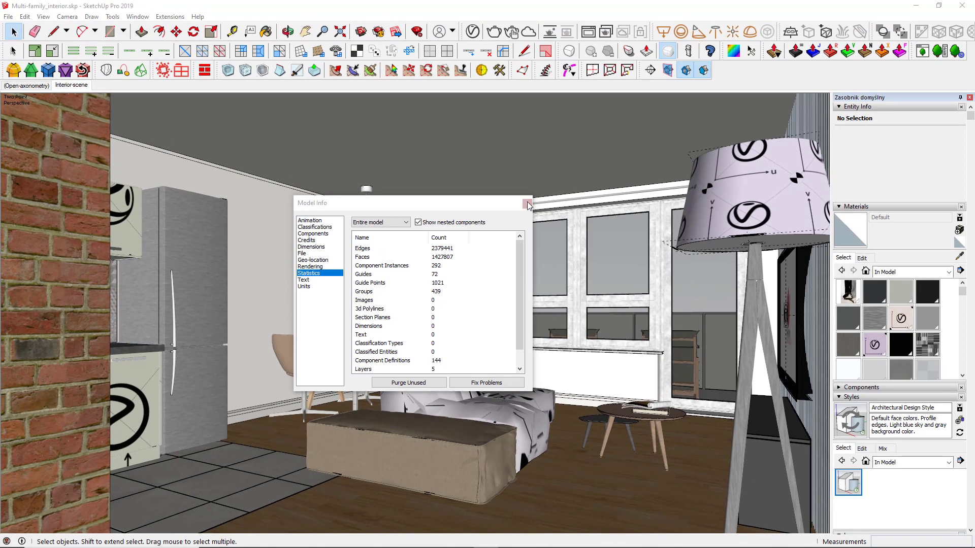
click(527, 204)
Open the Extension Warehouse and view the CleanUp³ extension from the list of top extensions
click(138, 16)
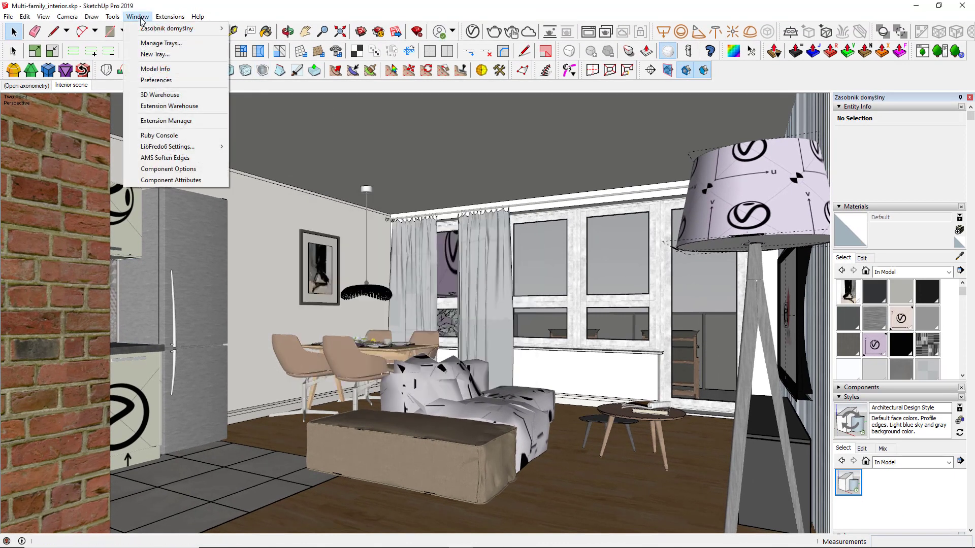
click(162, 107)
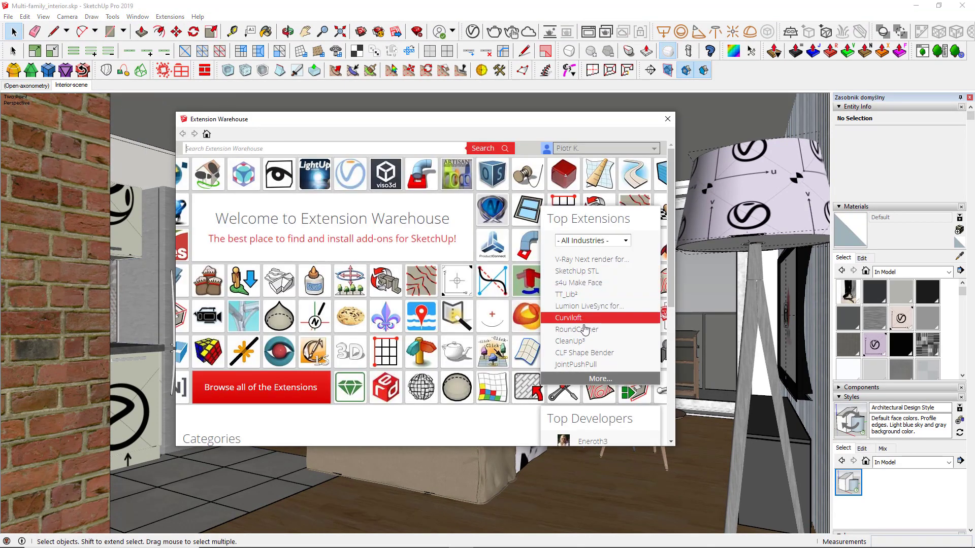
click(579, 341)
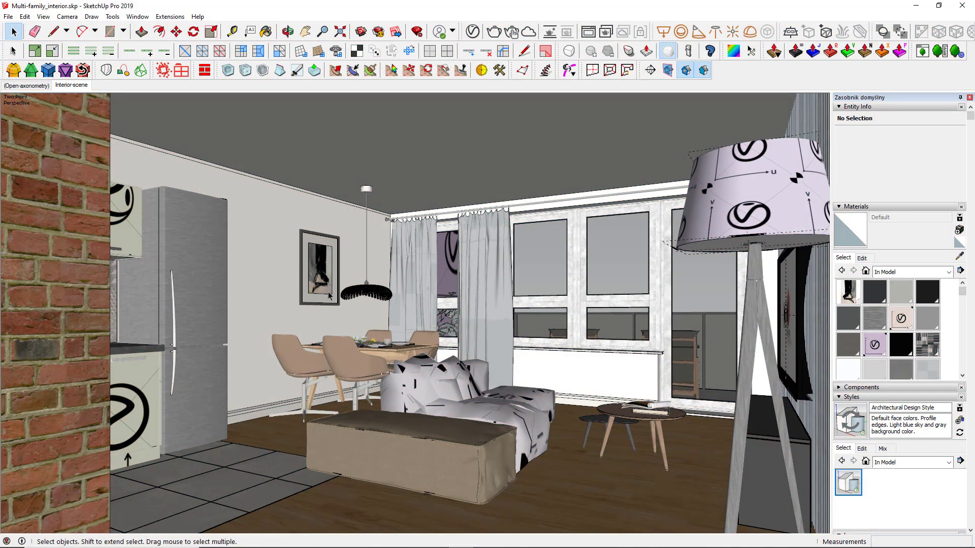
Set multisample anti-aliasing to 0x in the OpenGL settings of the SketchUp Preferences and apply the change
click(136, 17)
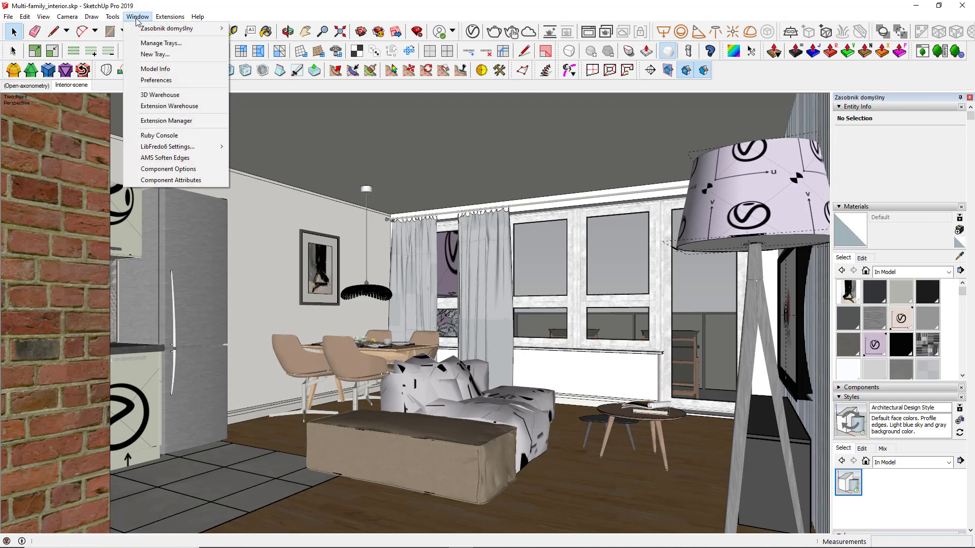
click(160, 79)
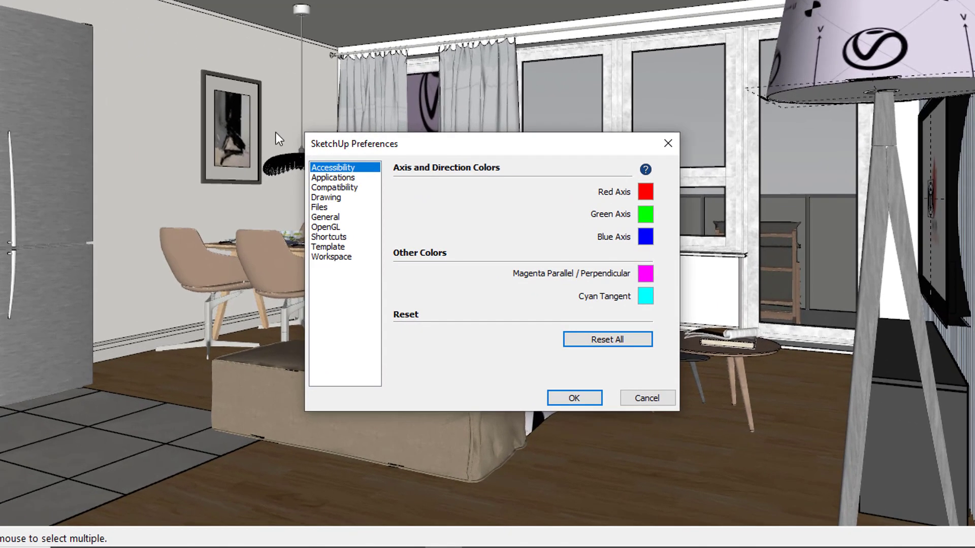
click(343, 226)
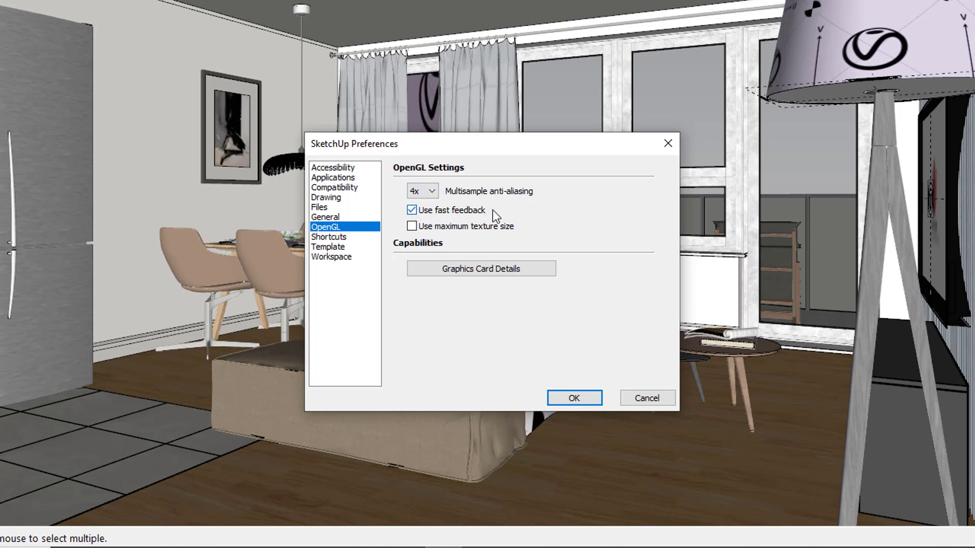
click(433, 191)
click(428, 211)
click(580, 398)
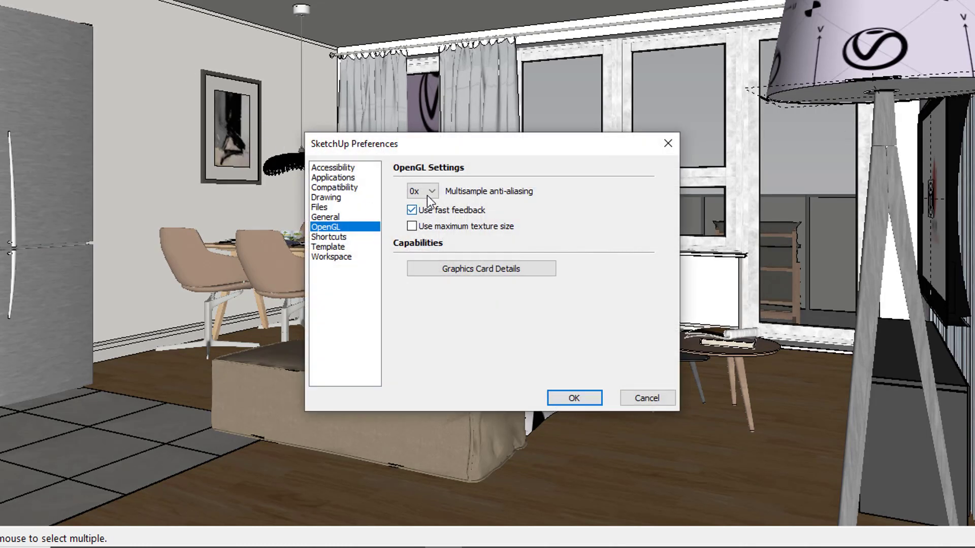
Raise the OpenGL multisample anti-aliasing to 16x, accept the slowdown warning and apply the preferences
click(430, 191)
click(426, 244)
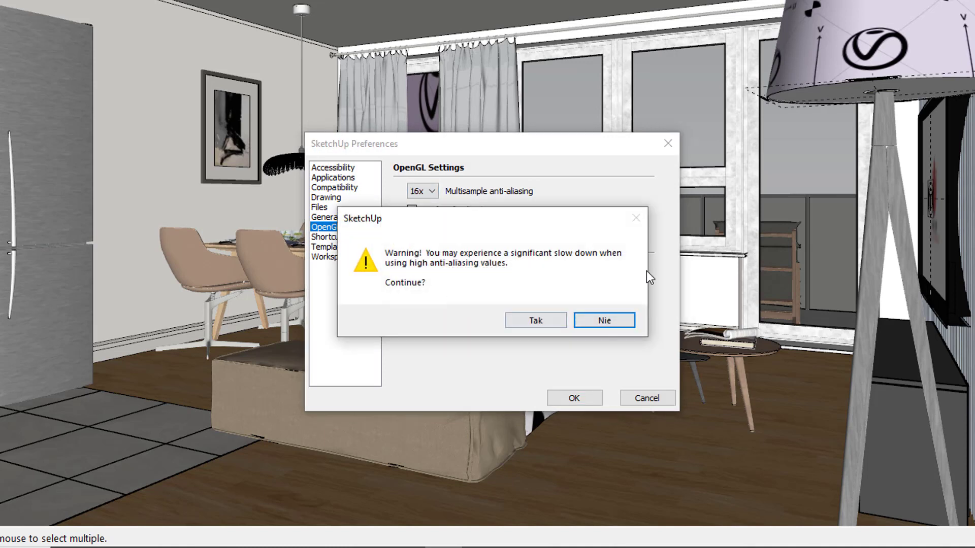
click(536, 319)
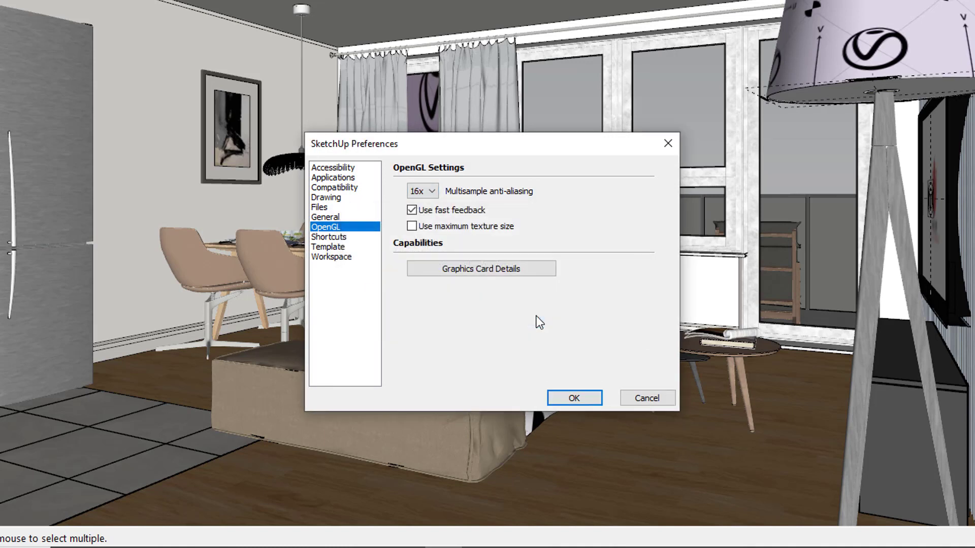
click(559, 395)
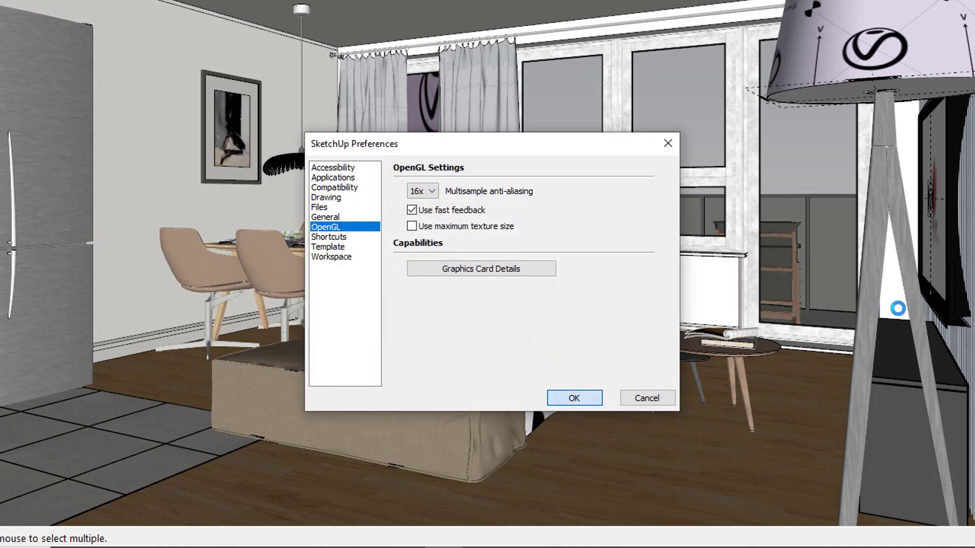